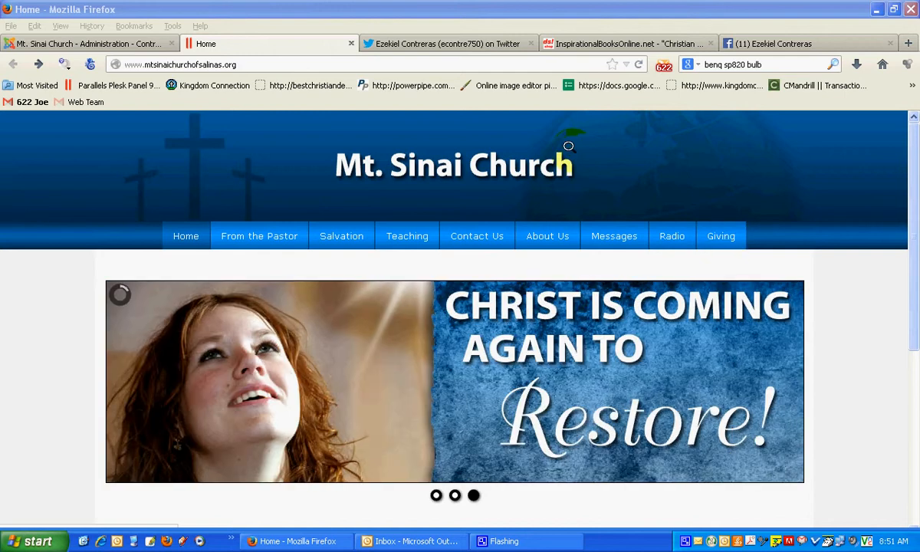
# Review the Twitter profile, the InspirationalBooksOnline.net store and the Facebook profile, ending on the church website's home page.
pyautogui.click(482, 44)
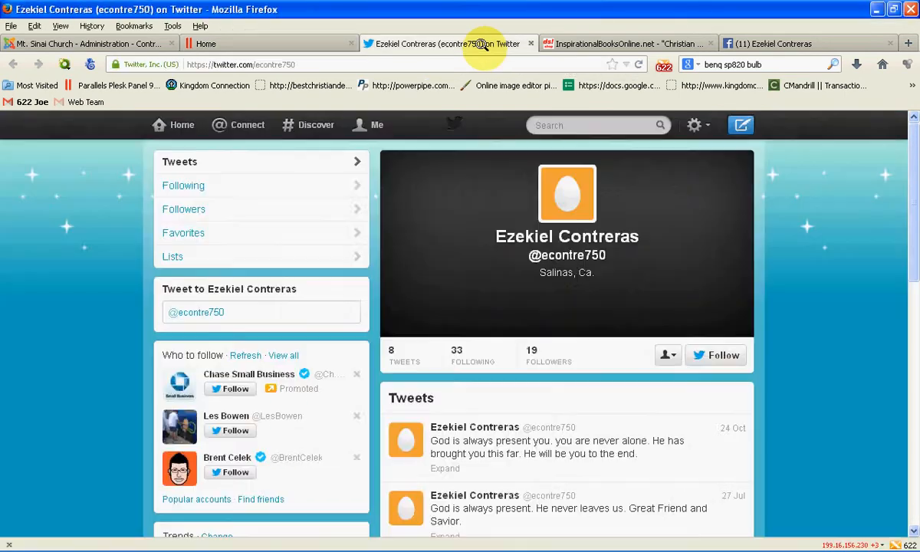
pyautogui.click(597, 43)
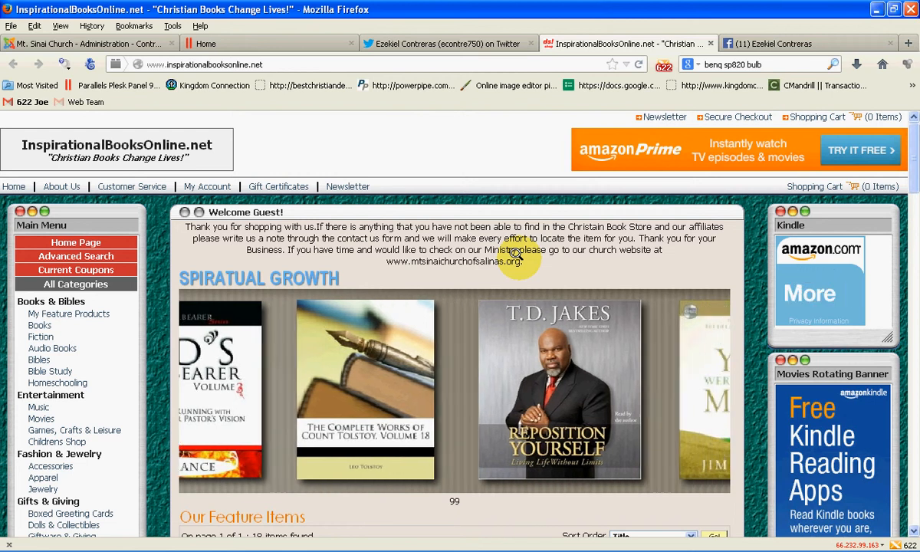
pyautogui.click(828, 41)
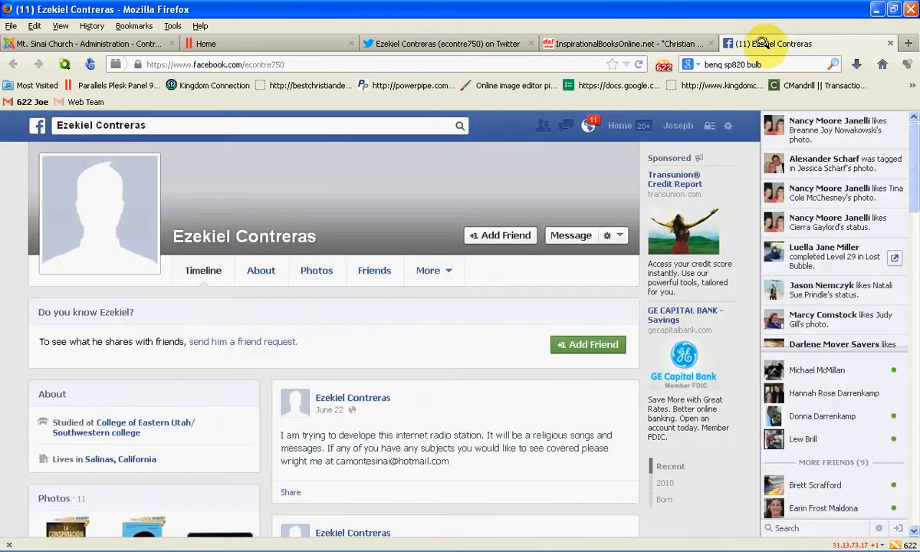
pyautogui.click(460, 40)
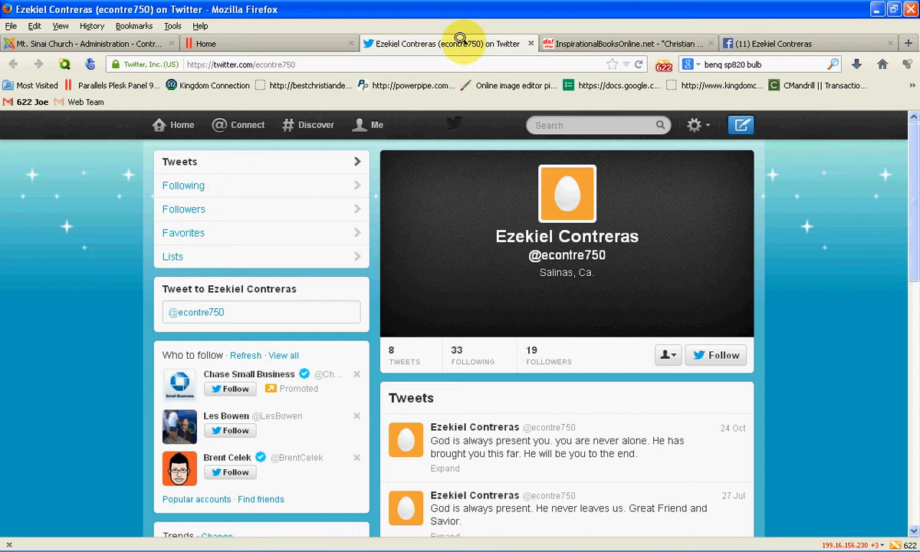
pyautogui.click(575, 40)
pyautogui.click(813, 39)
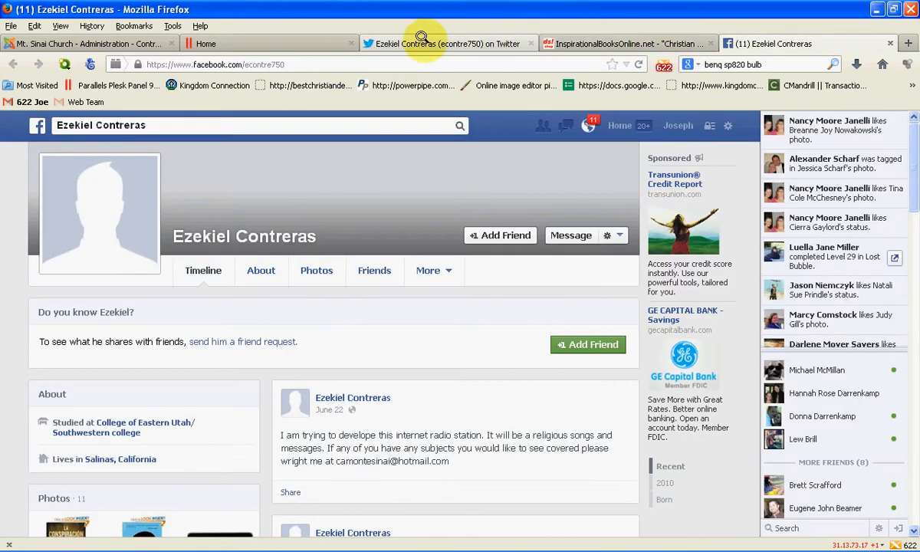
pyautogui.click(296, 38)
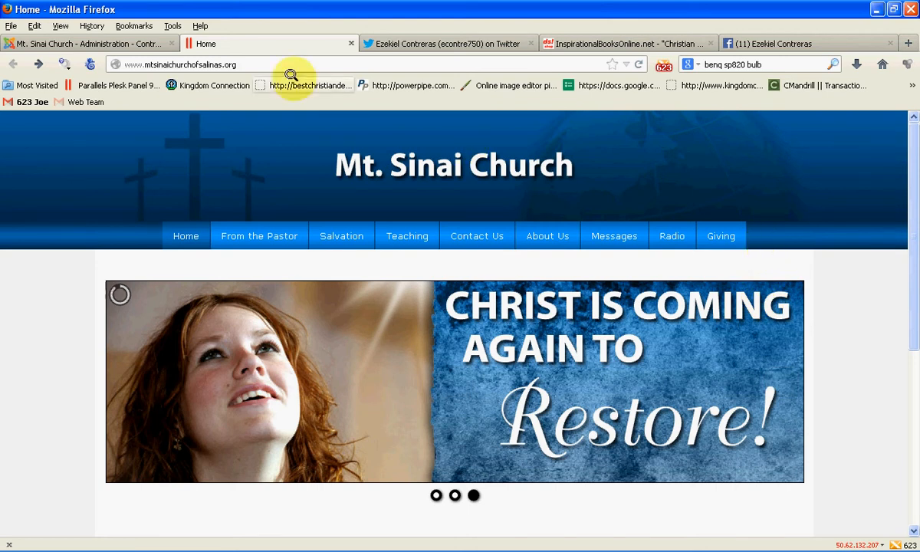
# Open the Main Menu's item list in the Joomla administration and check the live site's navigation bar.
pyautogui.click(141, 40)
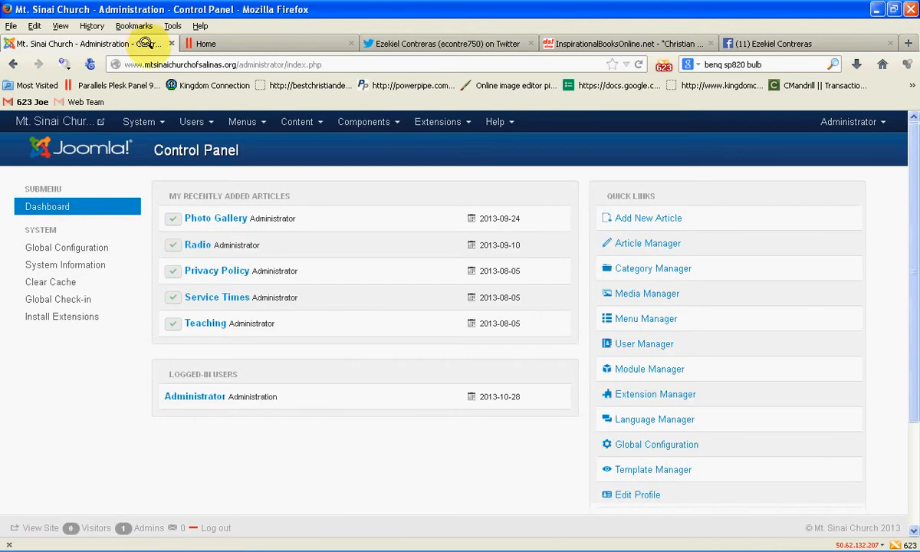
pyautogui.click(246, 113)
pyautogui.moveTo(287, 179)
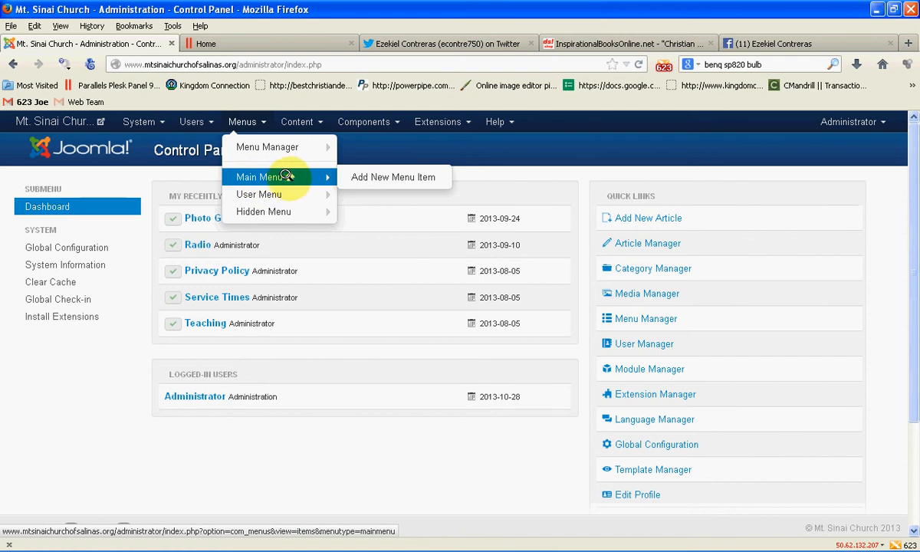
pyautogui.click(286, 176)
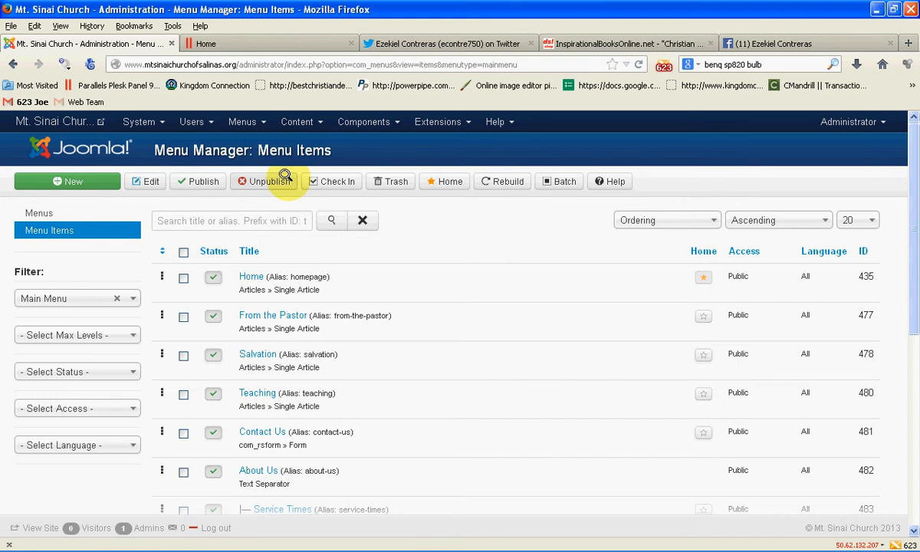
pyautogui.click(242, 42)
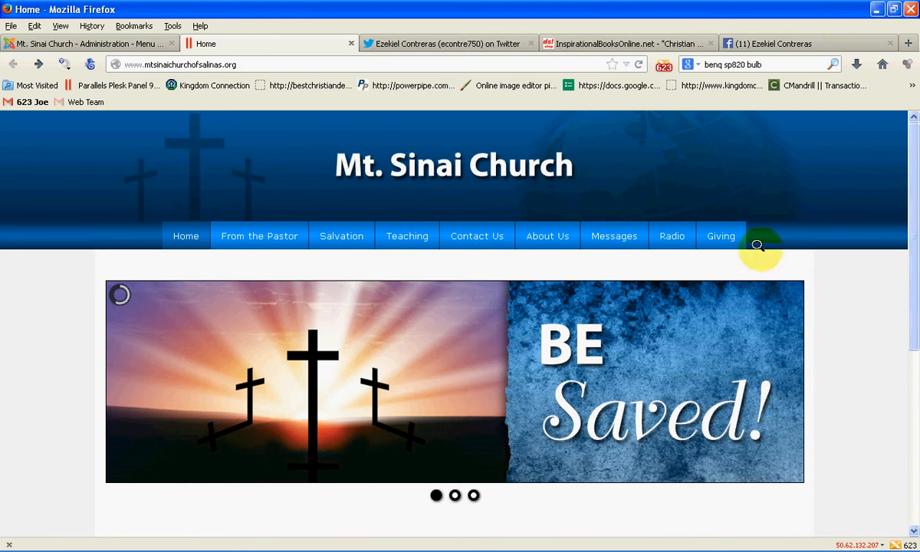
pyautogui.click(123, 40)
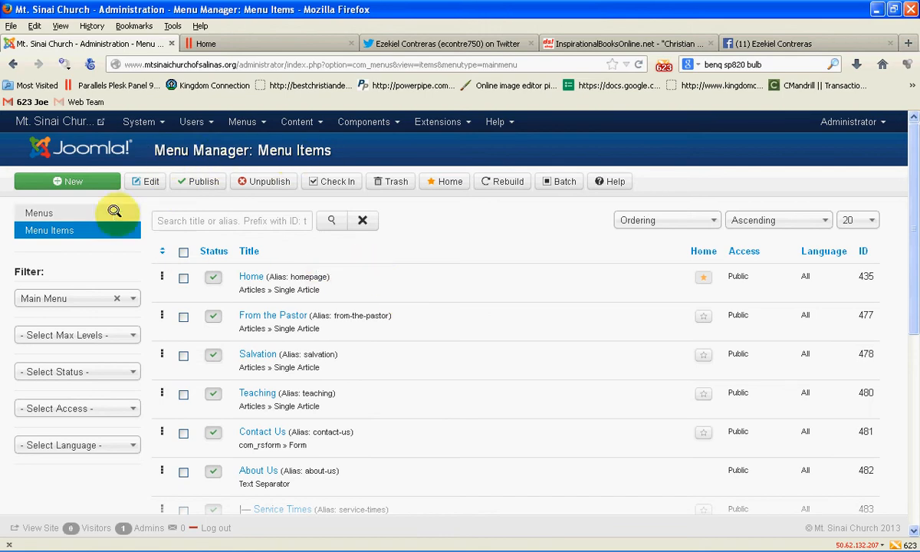
# Create a new Main Menu item and set its type to Text Separator from System Links.
pyautogui.click(80, 180)
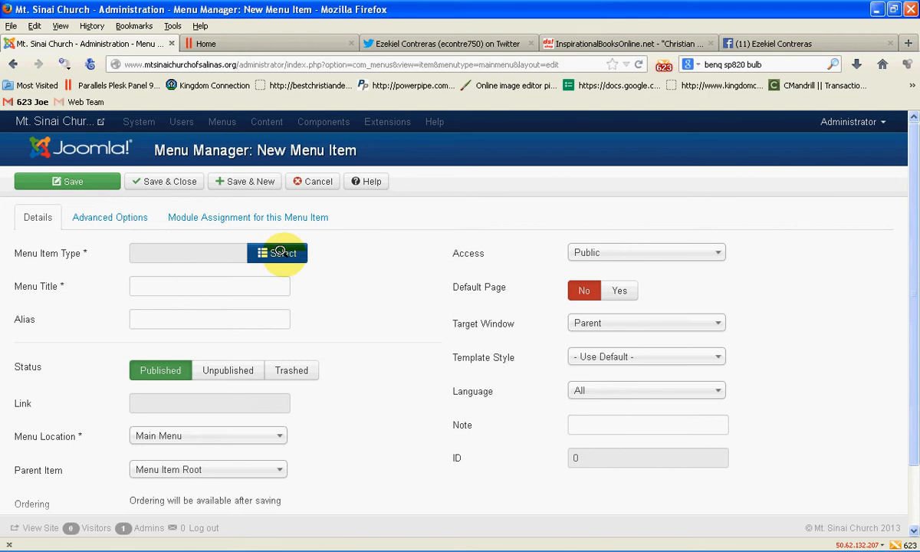
pyautogui.click(280, 252)
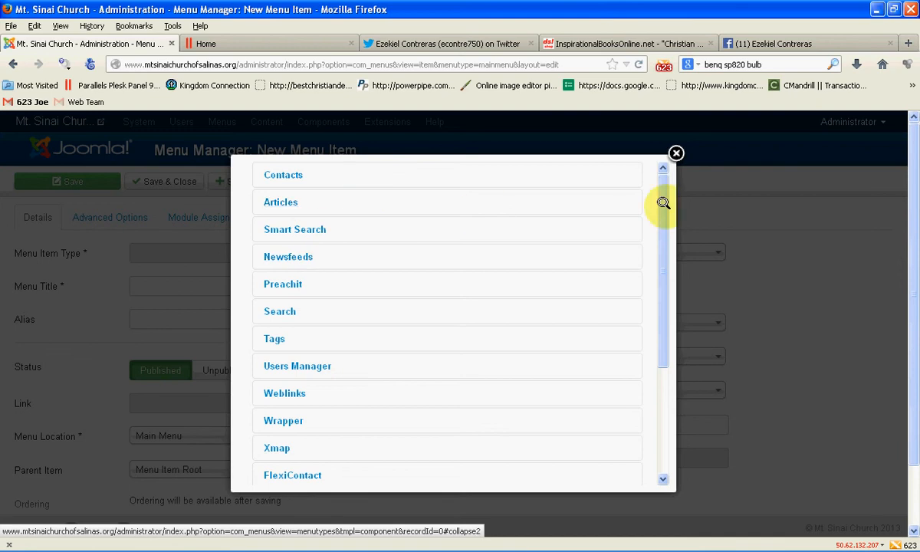
pyautogui.moveTo(662, 188); pyautogui.dragTo(649, 326)
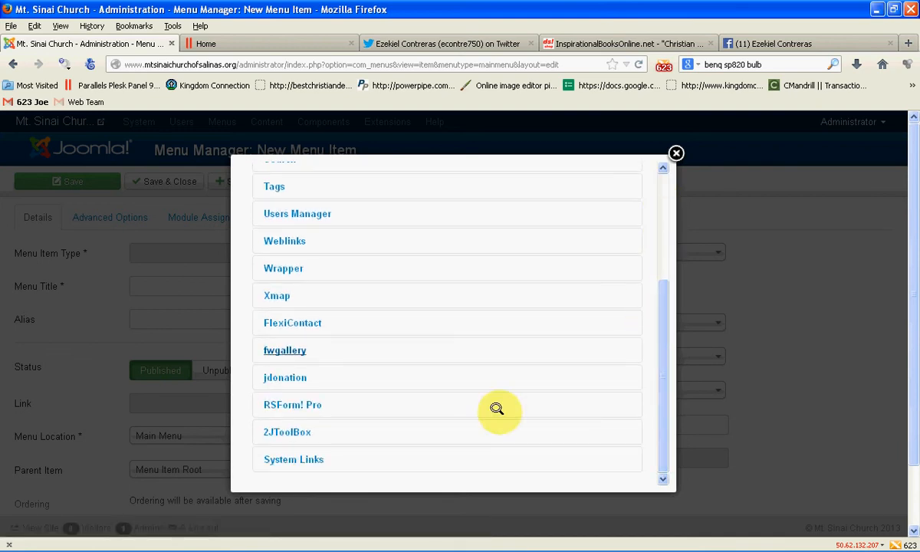
pyautogui.click(309, 457)
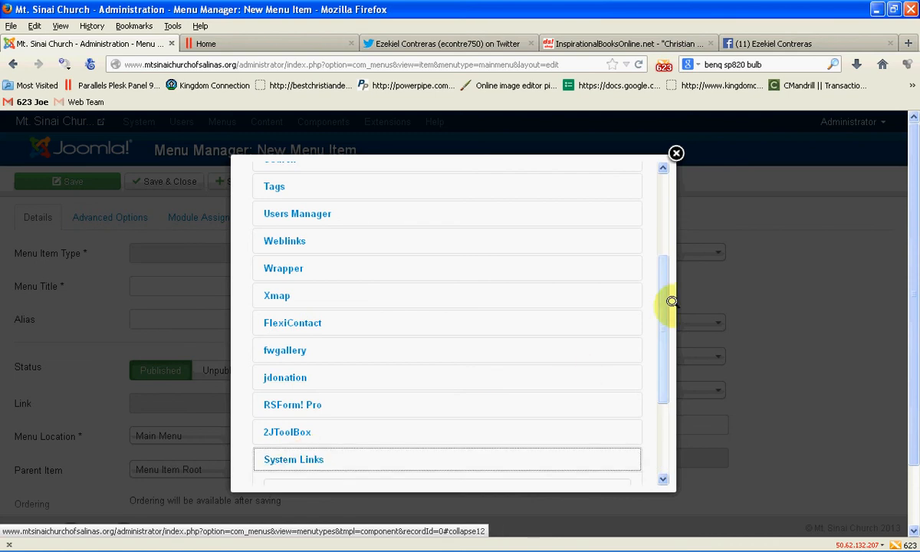
pyautogui.moveTo(660, 296); pyautogui.dragTo(648, 351)
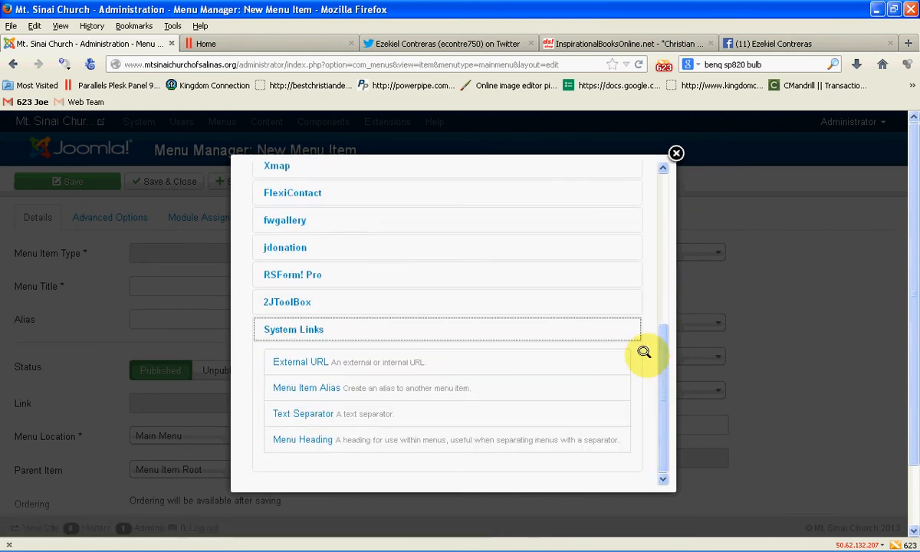
pyautogui.click(333, 414)
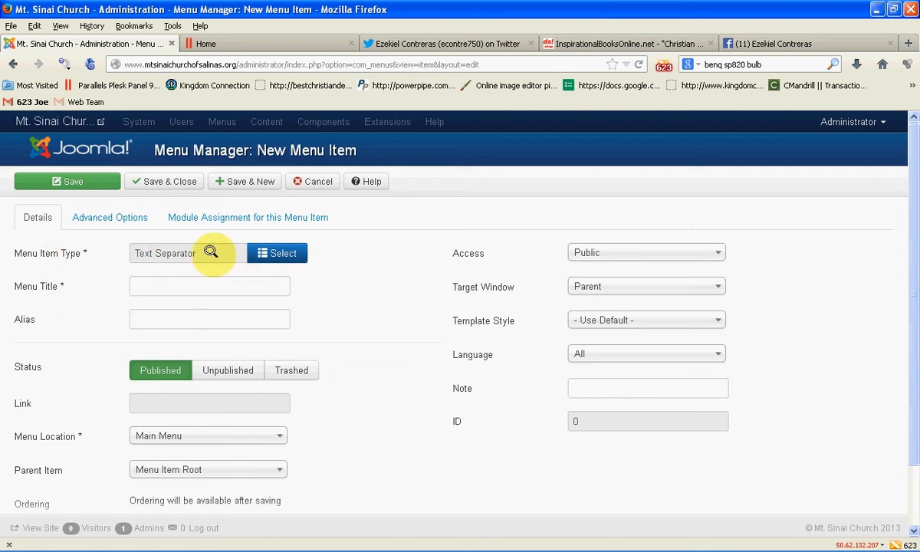
# Title the menu item Links, leave the alias blank, and try to save it and start another new item.
pyautogui.click(182, 286)
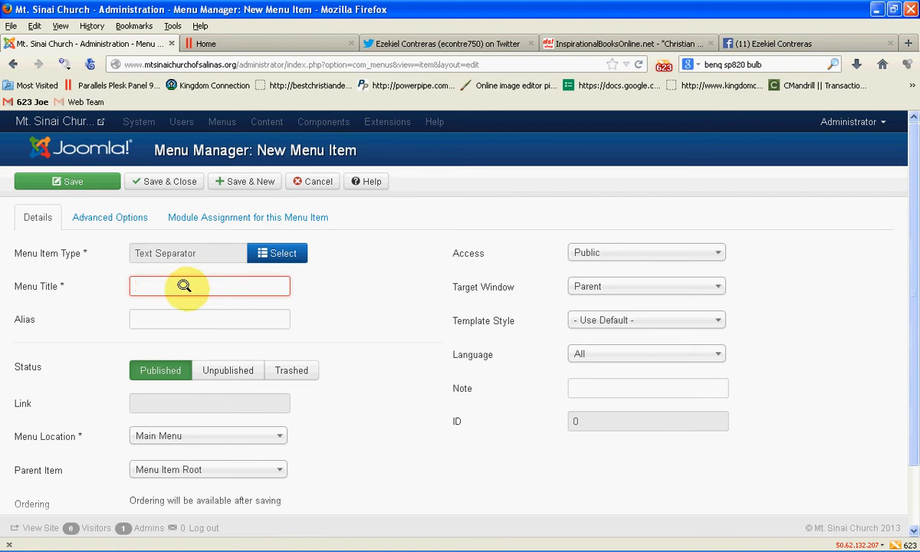
pyautogui.write('Links')
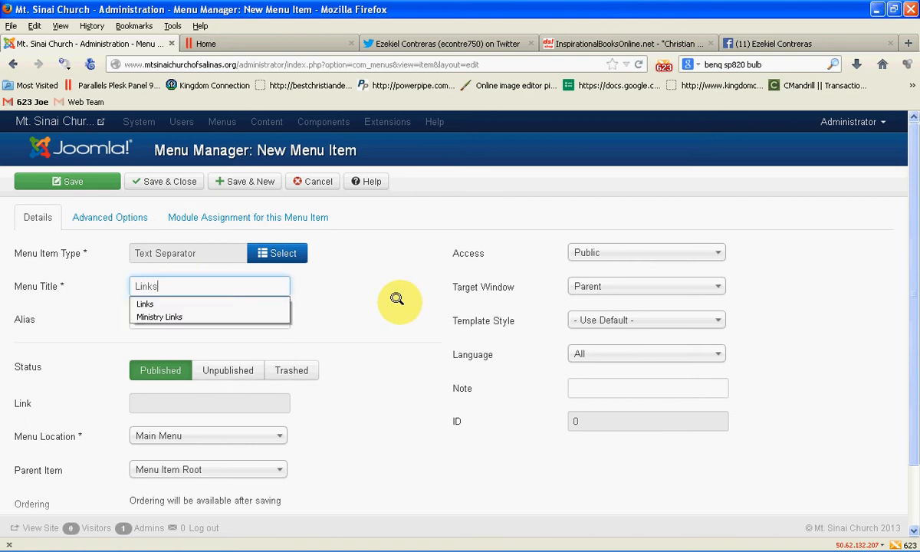
pyautogui.click(396, 298)
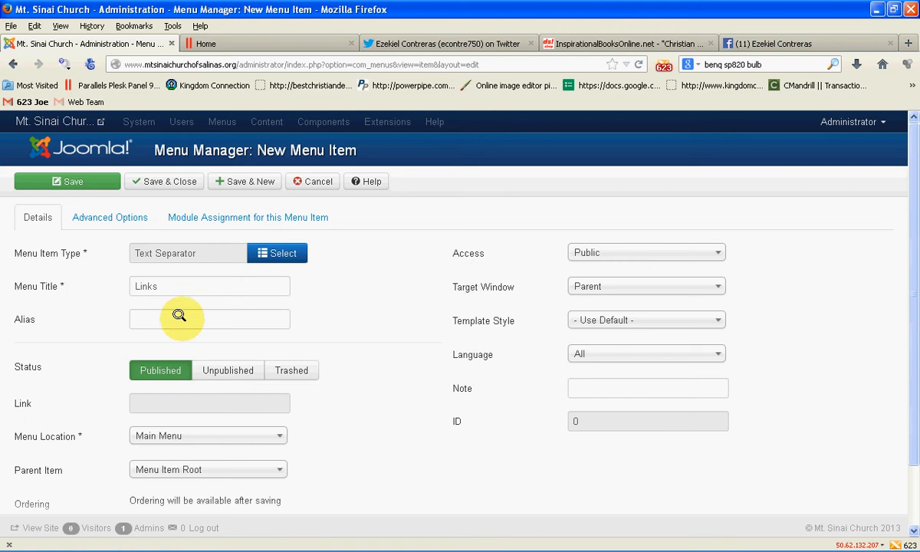
pyautogui.scroll(-2, 347, 335)
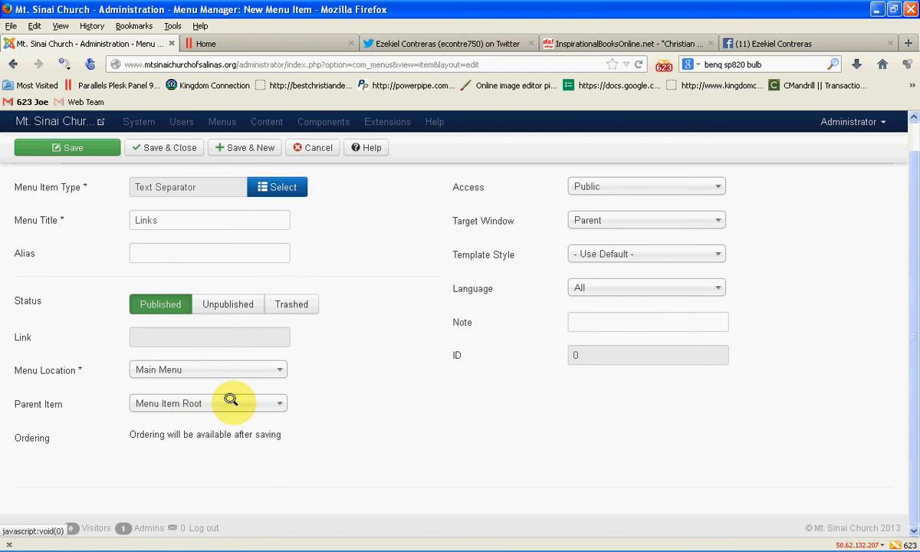
pyautogui.scroll(2, 384, 370)
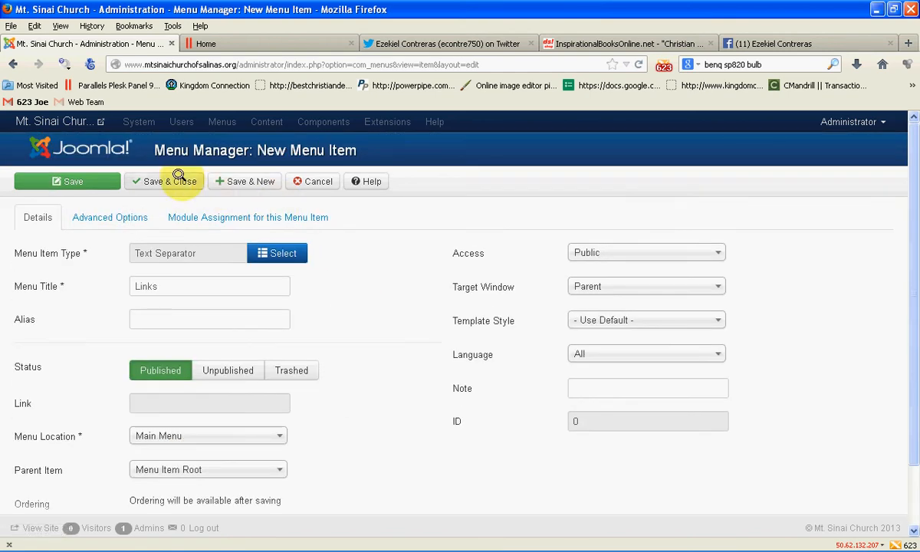
pyautogui.click(222, 175)
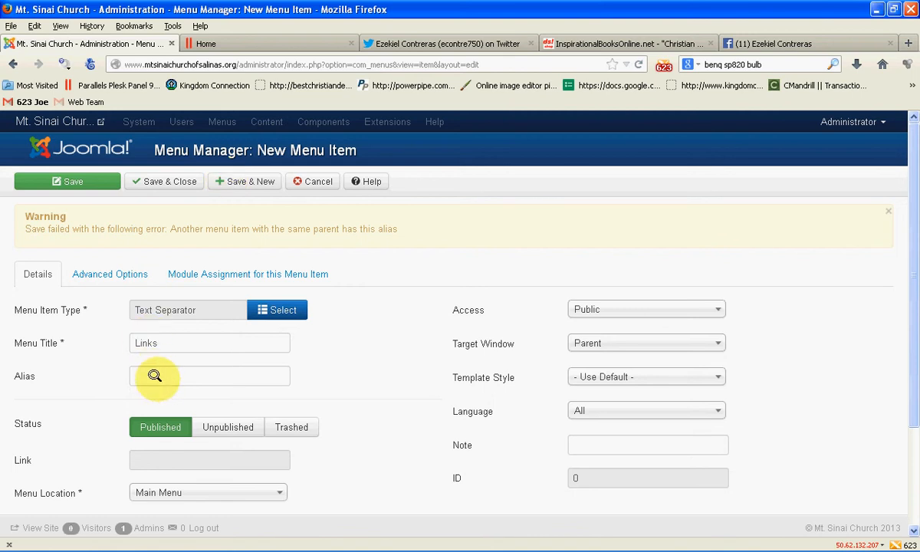
# Set the menu item's alias to Links2, save it and start another new item.
pyautogui.click(150, 376)
pyautogui.write('Links')
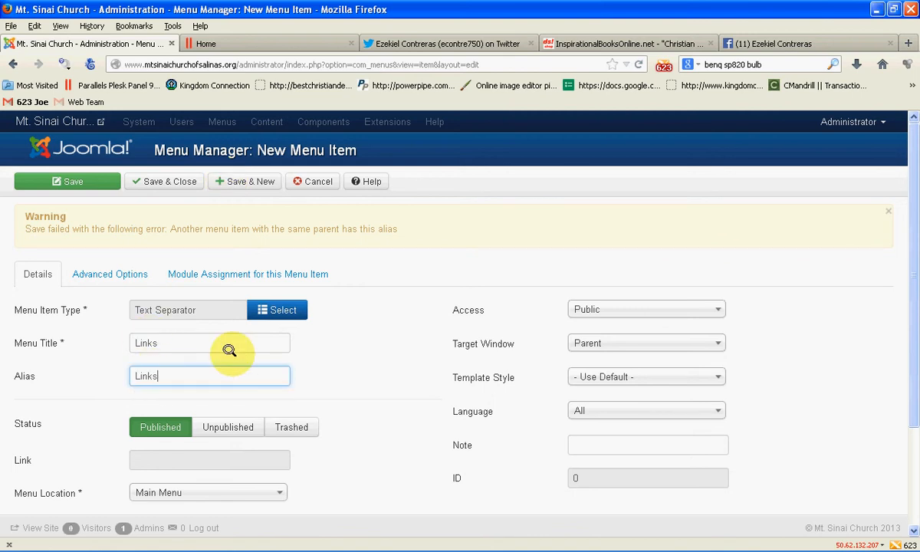
pyautogui.write('2')
pyautogui.click(234, 175)
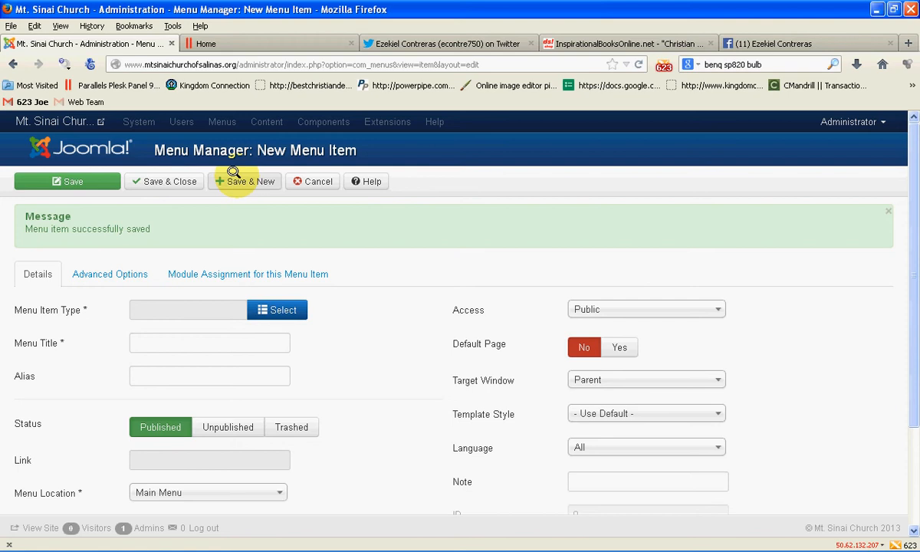
# Reload the church website's home page to check the navigation bar for the Links item.
pyautogui.click(261, 43)
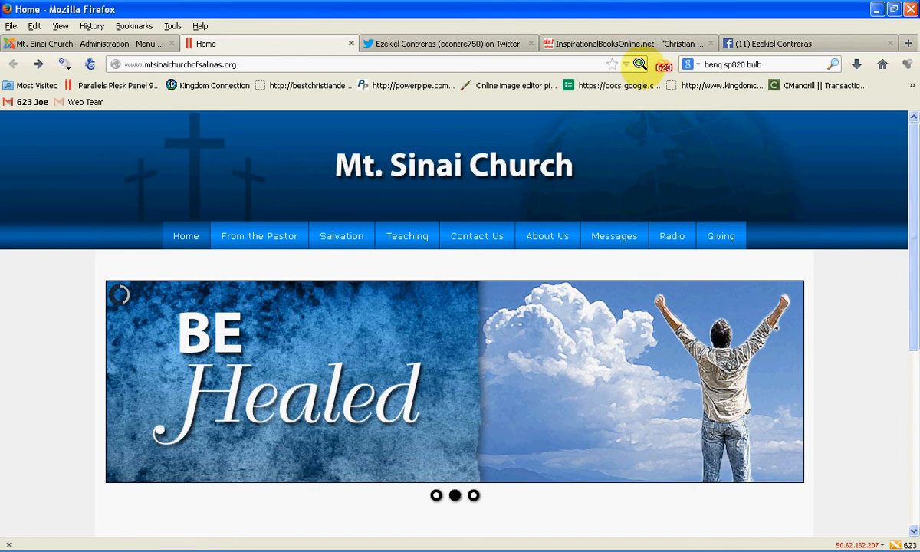
pyautogui.click(638, 64)
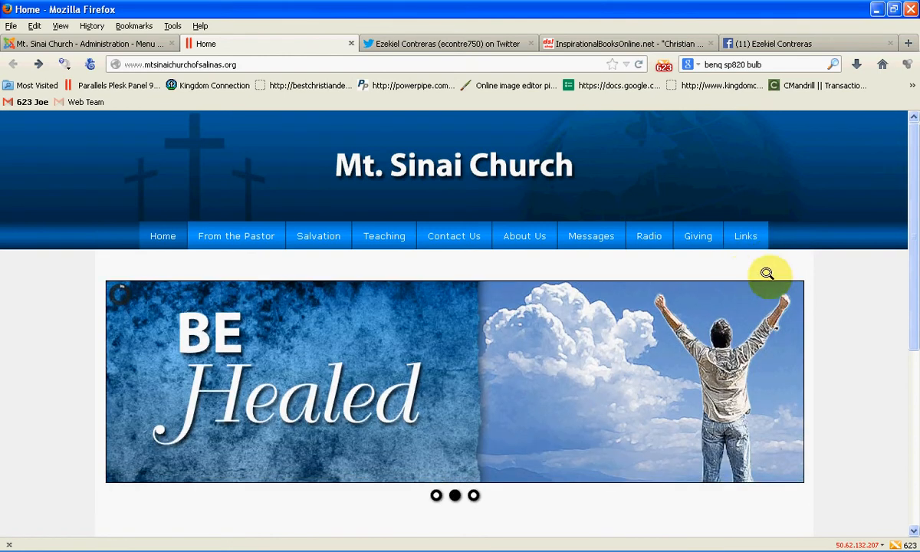
pyautogui.moveTo(773, 287)
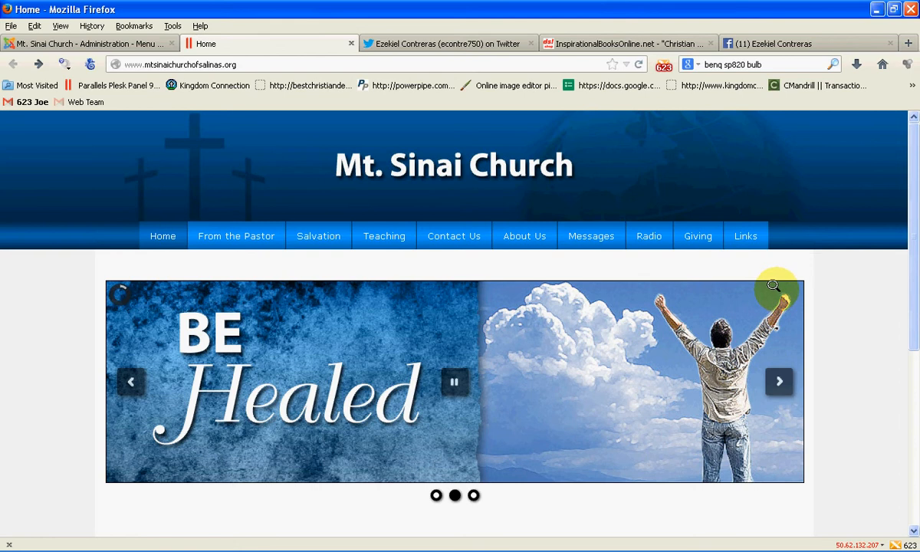
# Review the bookstore, Twitter and Facebook pages that belong under Links, and return to the church home page.
pyautogui.click(571, 42)
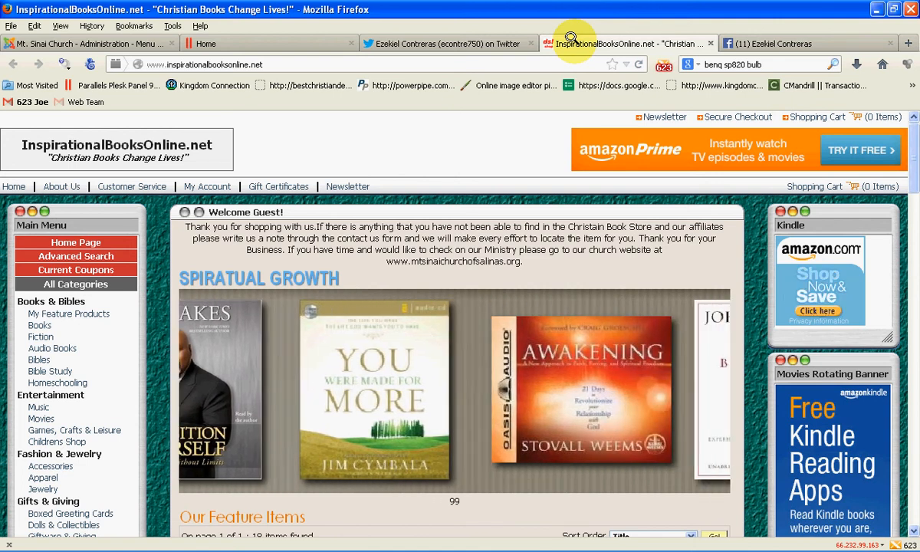
pyautogui.click(443, 40)
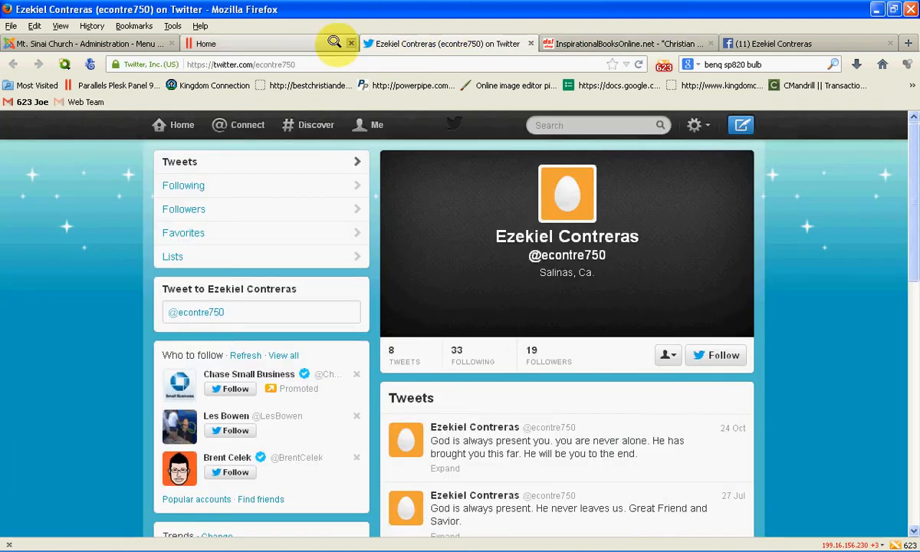
pyautogui.click(788, 42)
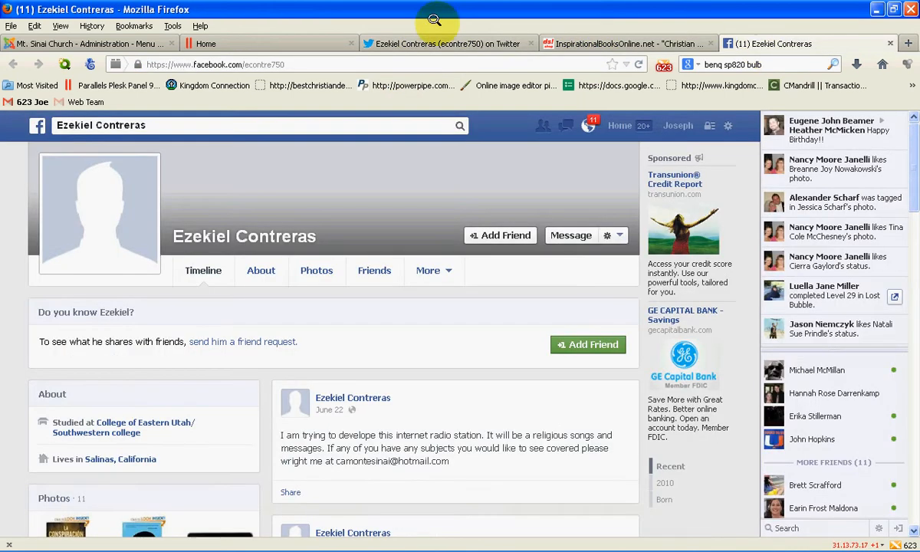
pyautogui.click(301, 39)
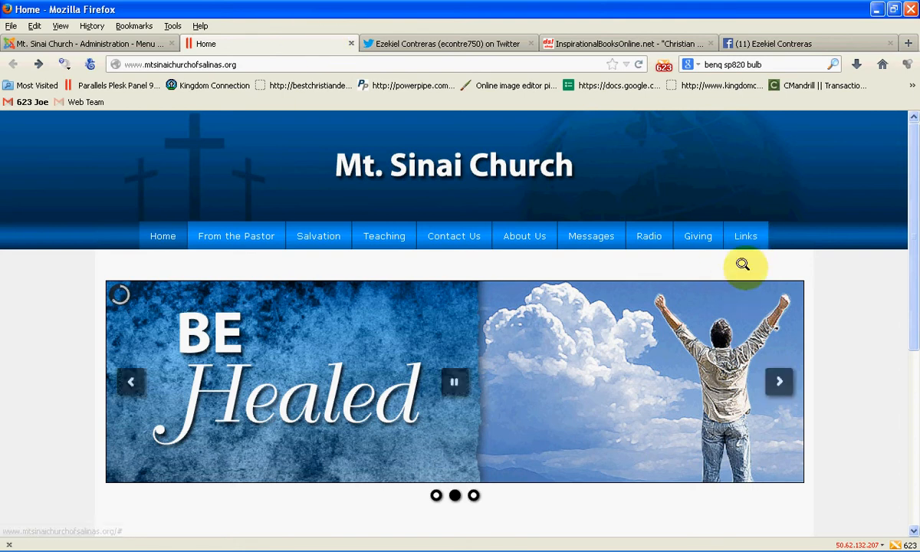
# Return to the new menu item form and set the item's type to External URL from the System Links group.
pyautogui.click(128, 41)
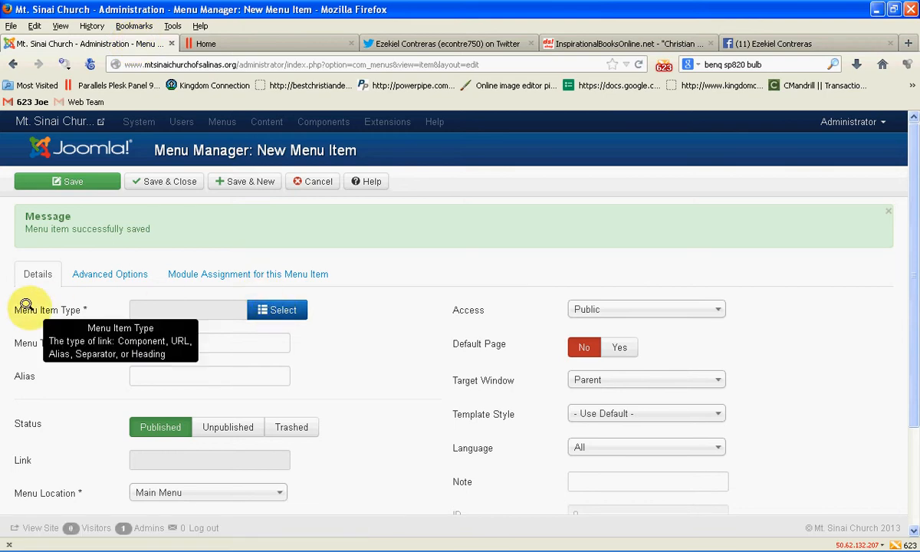
pyautogui.click(276, 309)
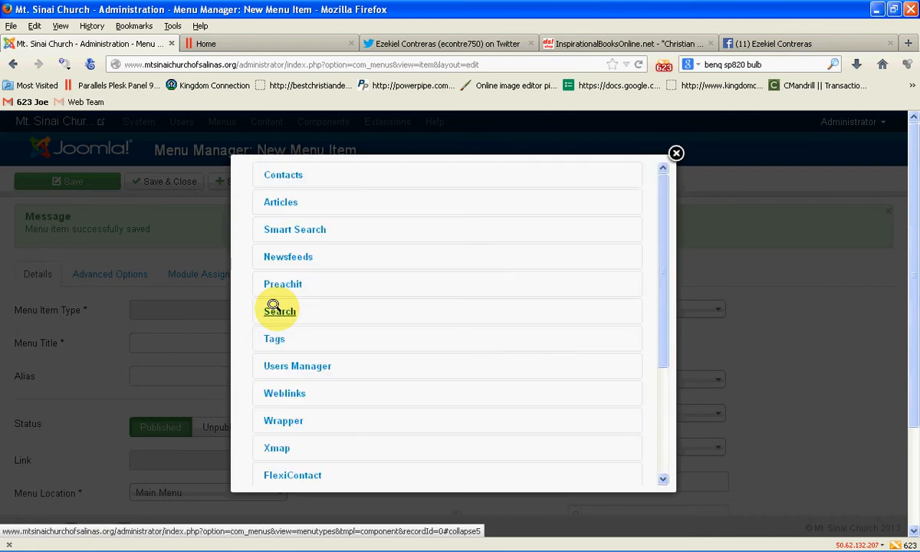
pyautogui.scroll(-1, 657, 235)
pyautogui.scroll(-4, 657, 236)
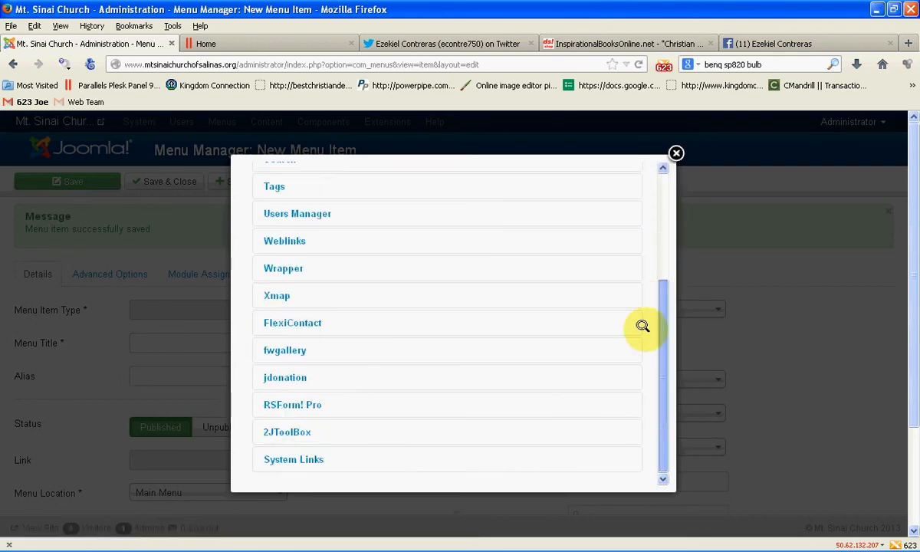
pyautogui.click(278, 456)
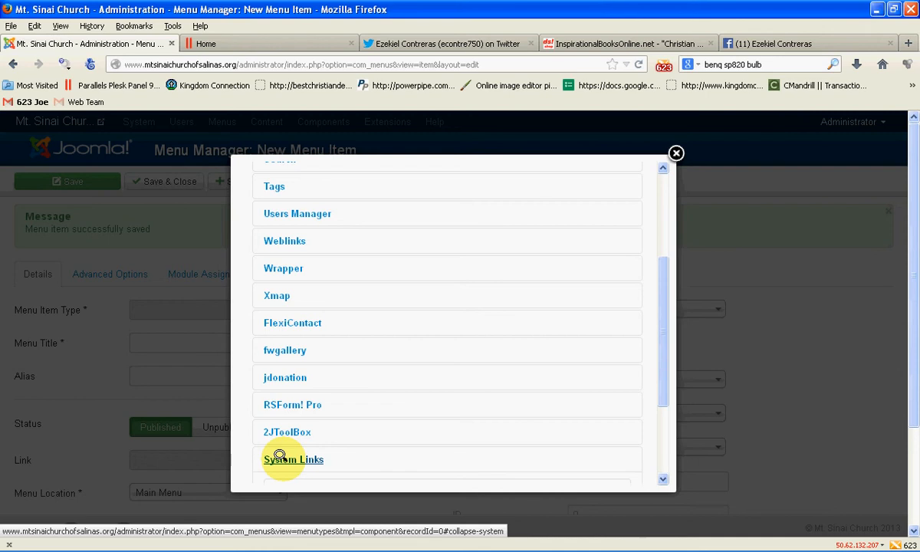
pyautogui.moveTo(663, 279); pyautogui.dragTo(649, 363)
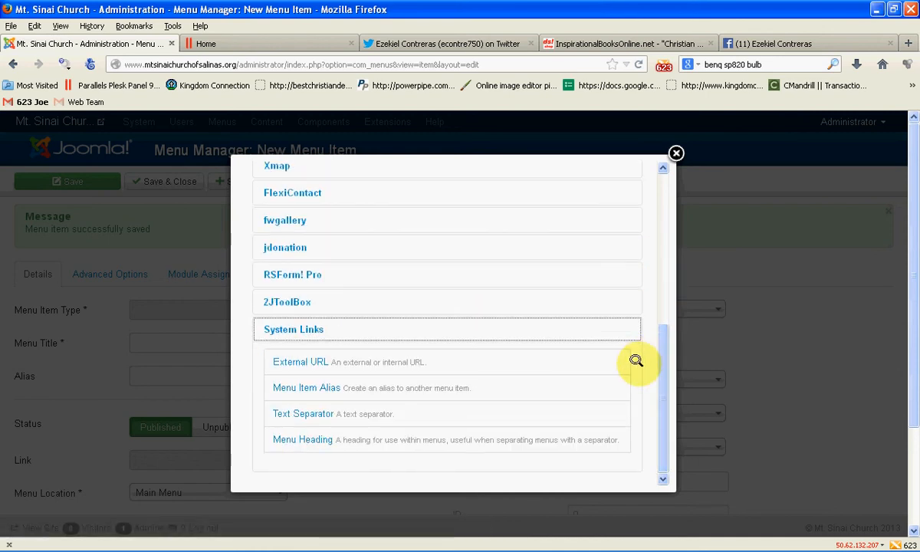
pyautogui.click(331, 354)
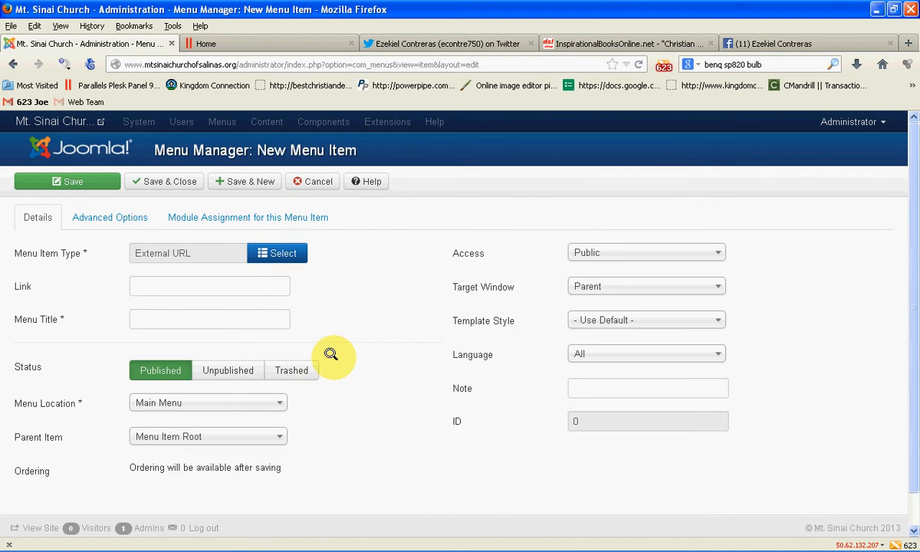
pyautogui.click(249, 285)
pyautogui.write('Twitter')
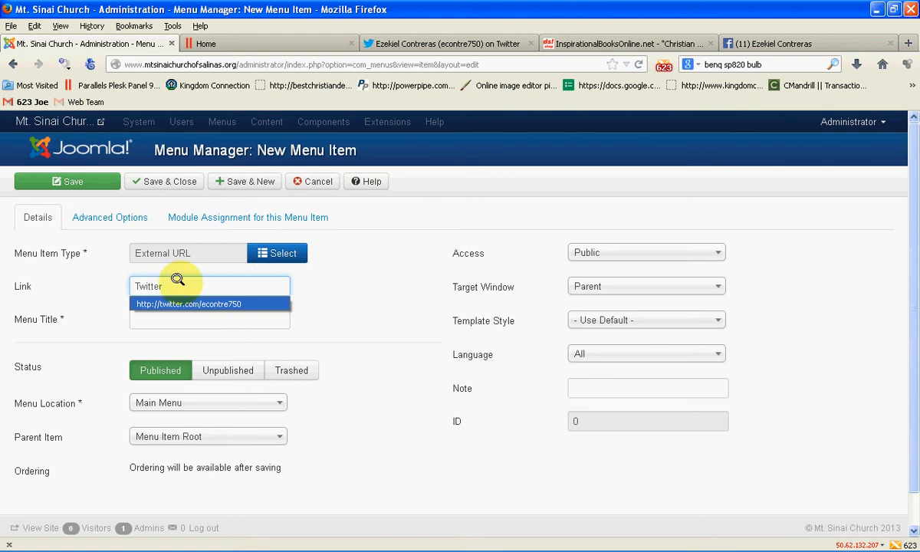
pyautogui.moveTo(178, 279); pyautogui.dragTo(93, 288)
pyautogui.press('BackSpace')
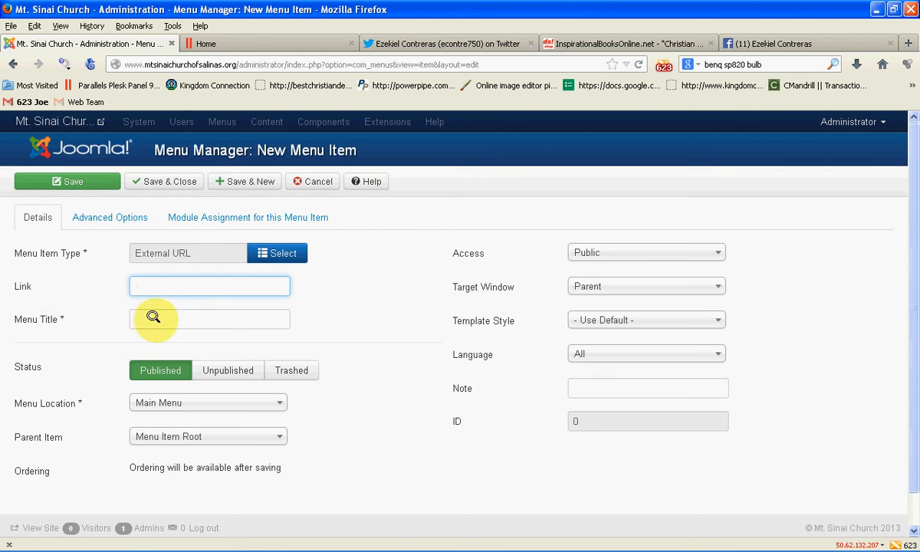
# Title the new external URL menu item Twitter.
pyautogui.click(186, 314)
pyautogui.write('Twitter')
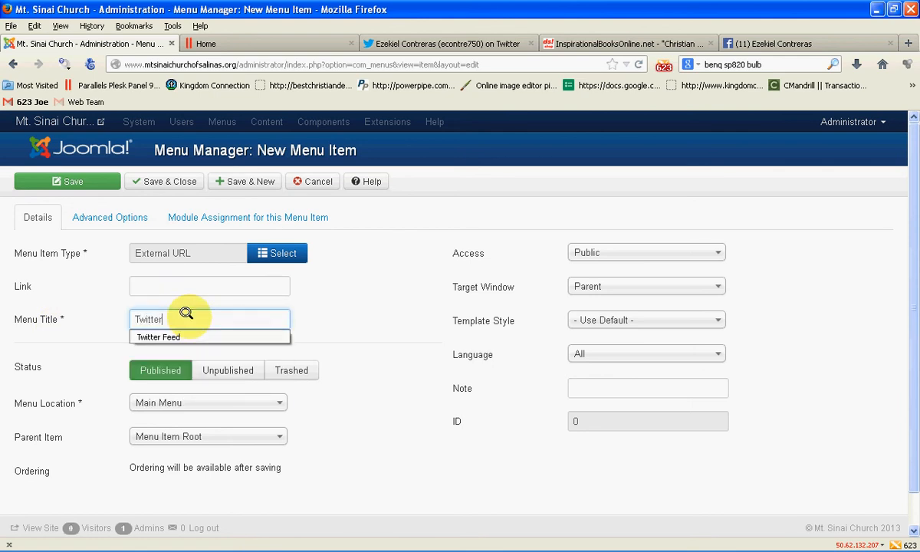
pyautogui.click(102, 293)
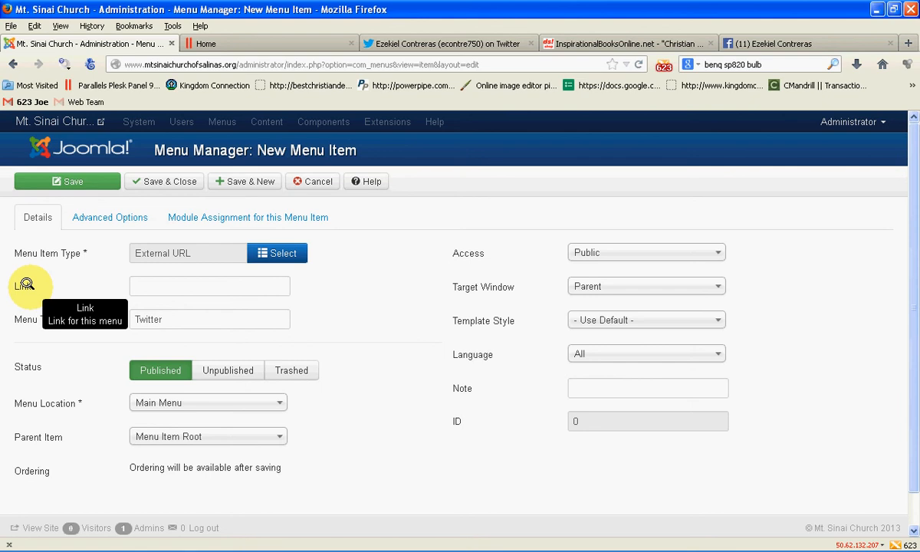
# Copy the address of the open Twitter profile page and paste it as the Twitter menu item's link.
pyautogui.click(458, 42)
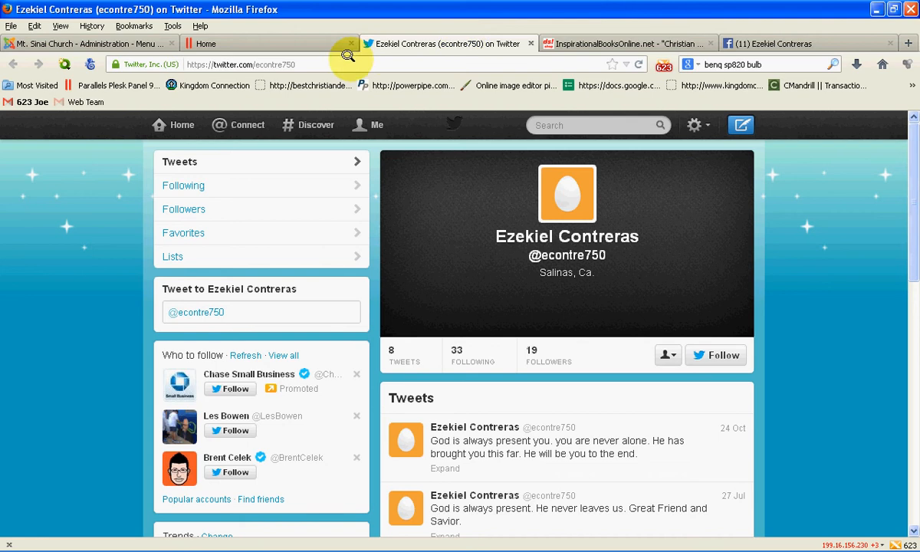
pyautogui.click(184, 64)
pyautogui.rightClick(195, 64)
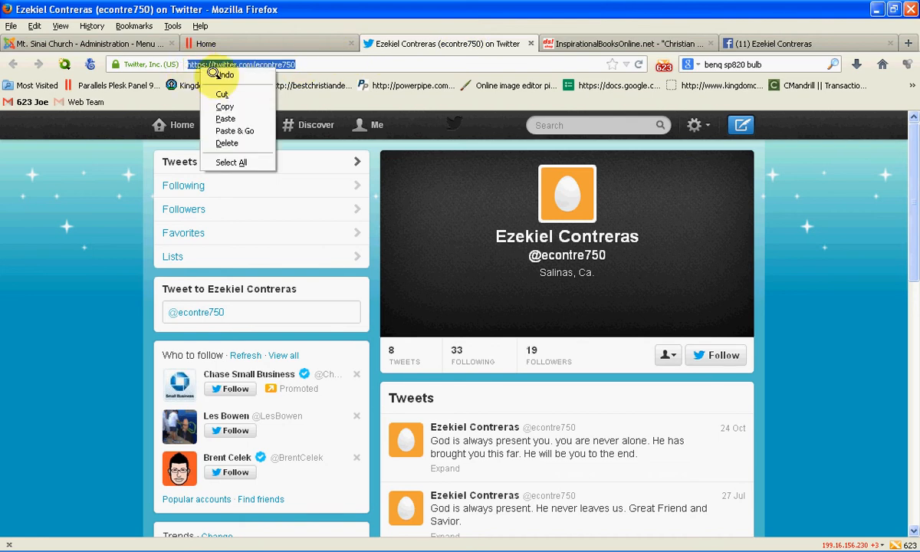
pyautogui.click(220, 102)
pyautogui.click(127, 43)
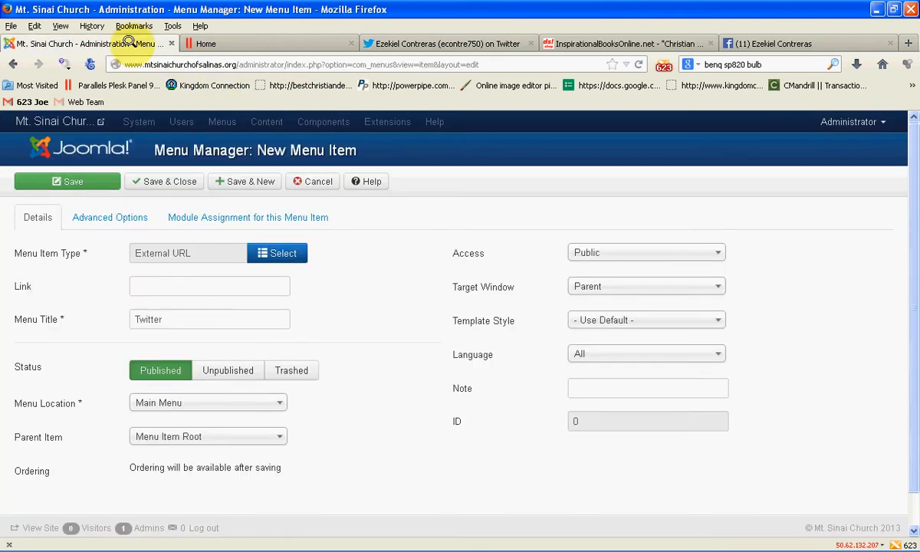
pyautogui.click(142, 285)
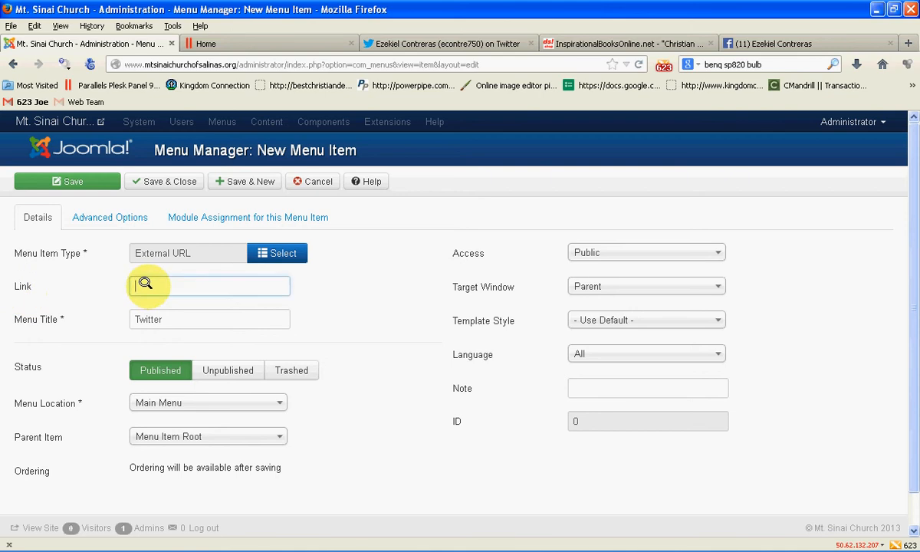
pyautogui.rightClick(148, 286)
pyautogui.click(187, 340)
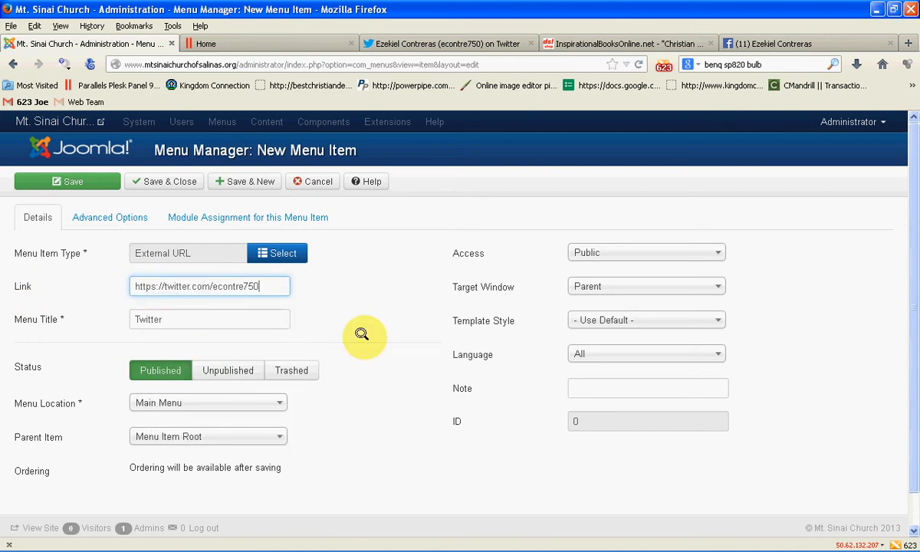
pyautogui.click(364, 335)
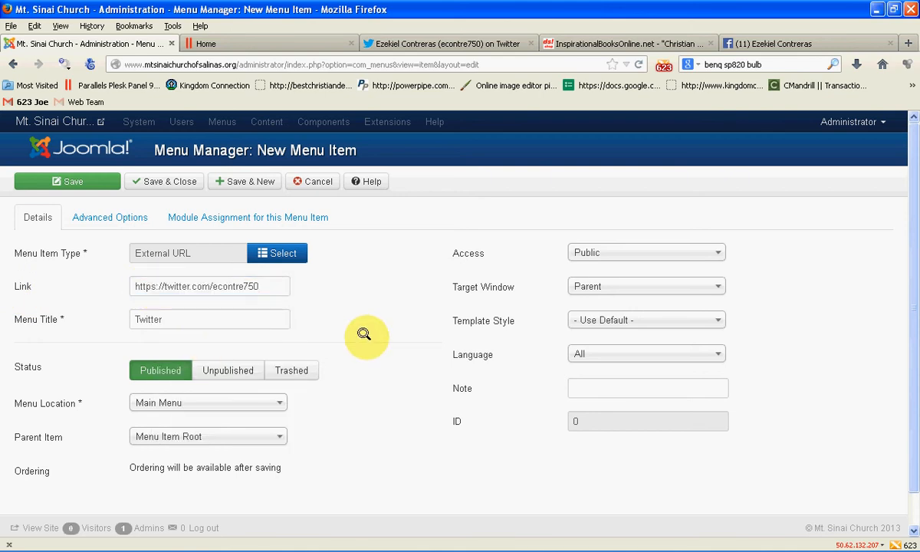
# Set the Twitter menu item's parent item to Links.
pyautogui.scroll(-1, 365, 334)
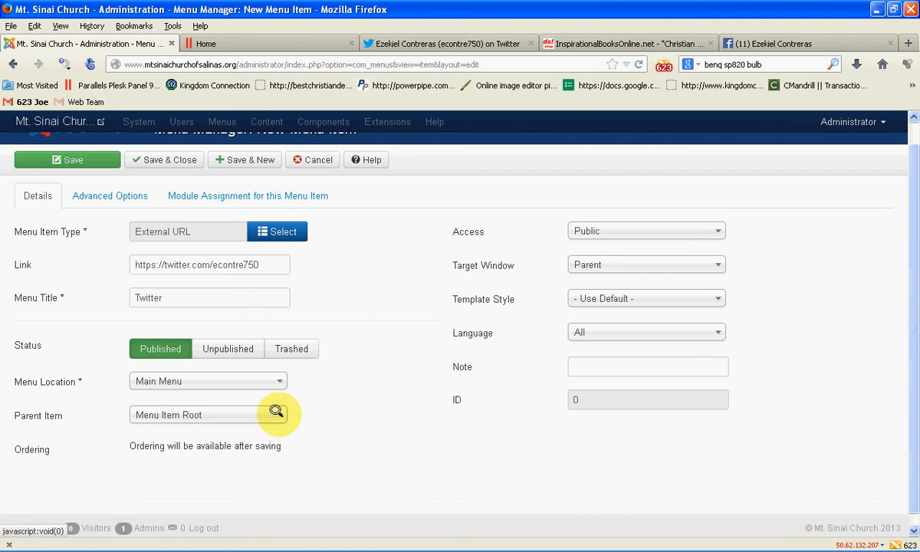
pyautogui.click(276, 412)
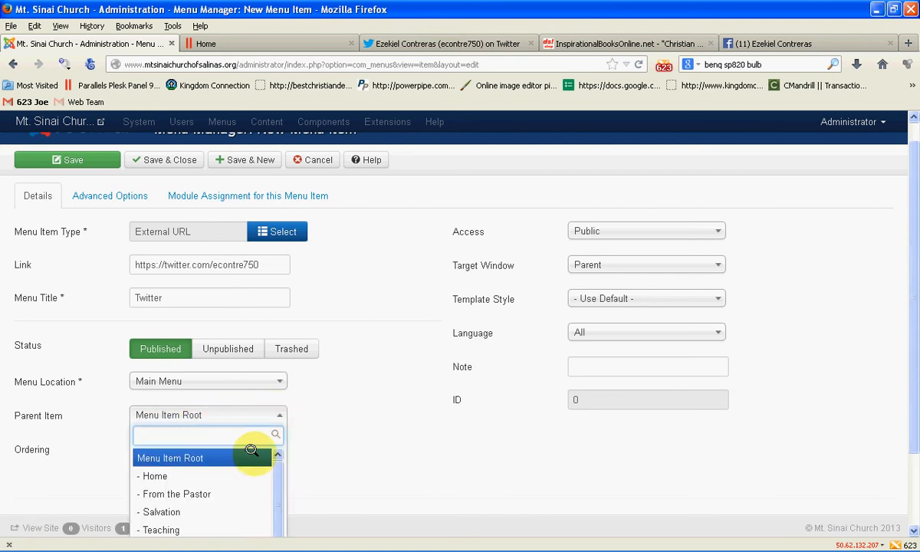
pyautogui.scroll(-2, 222, 469)
pyautogui.scroll(-2, 222, 467)
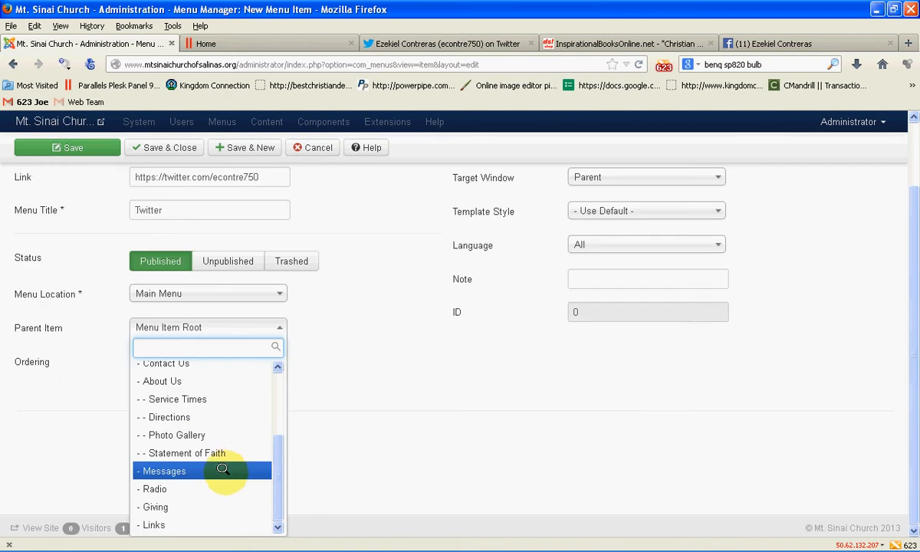
pyautogui.click(176, 522)
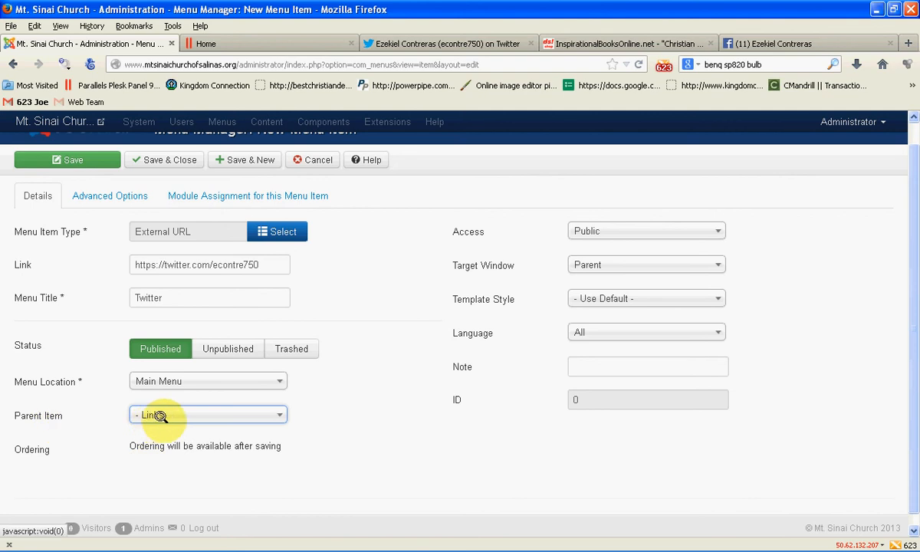
pyautogui.click(272, 415)
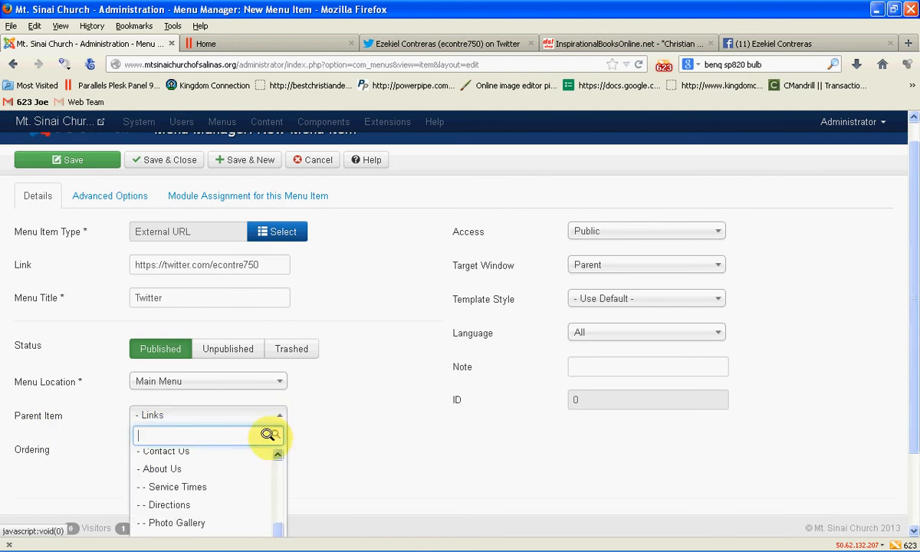
pyautogui.scroll(-3, 215, 468)
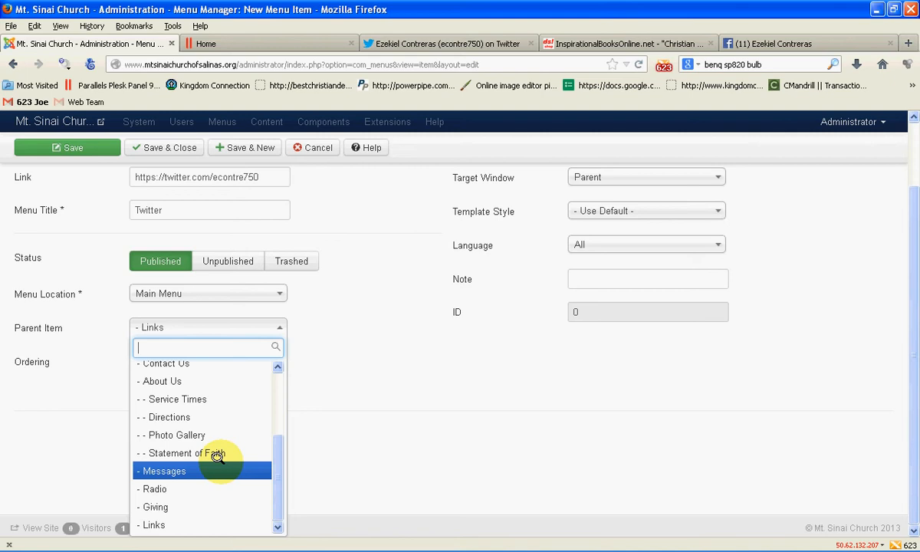
pyautogui.click(196, 522)
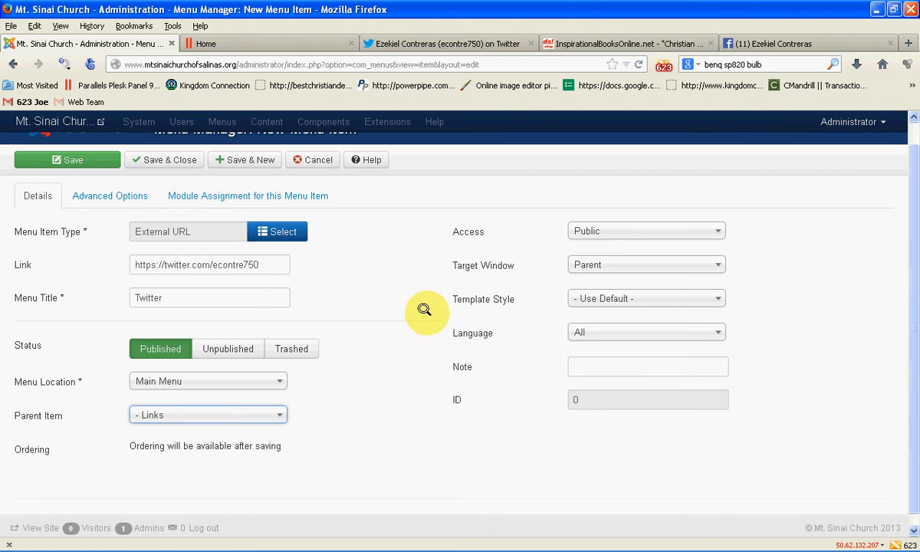
# Set the Twitter item's target window to New Window With Navigation and save the menu item.
pyautogui.moveTo(477, 265)
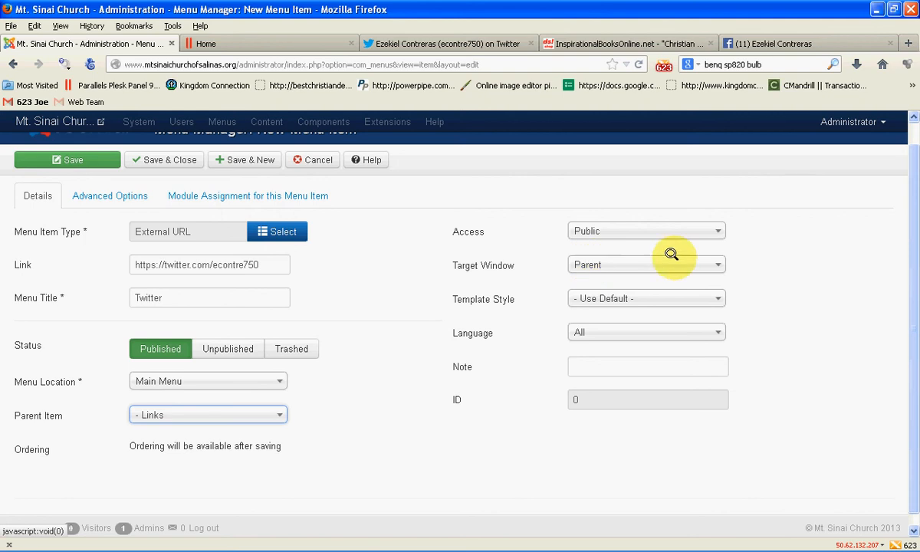
pyautogui.click(713, 261)
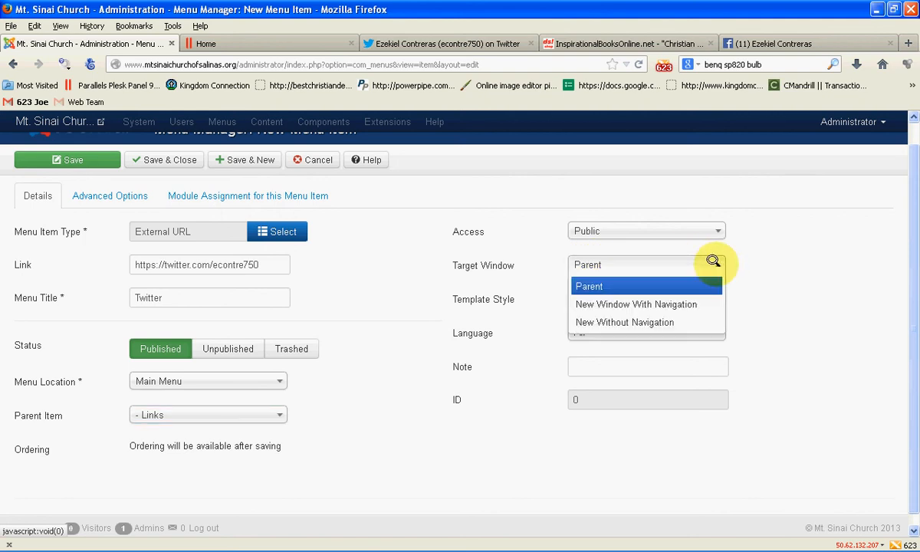
pyautogui.click(674, 299)
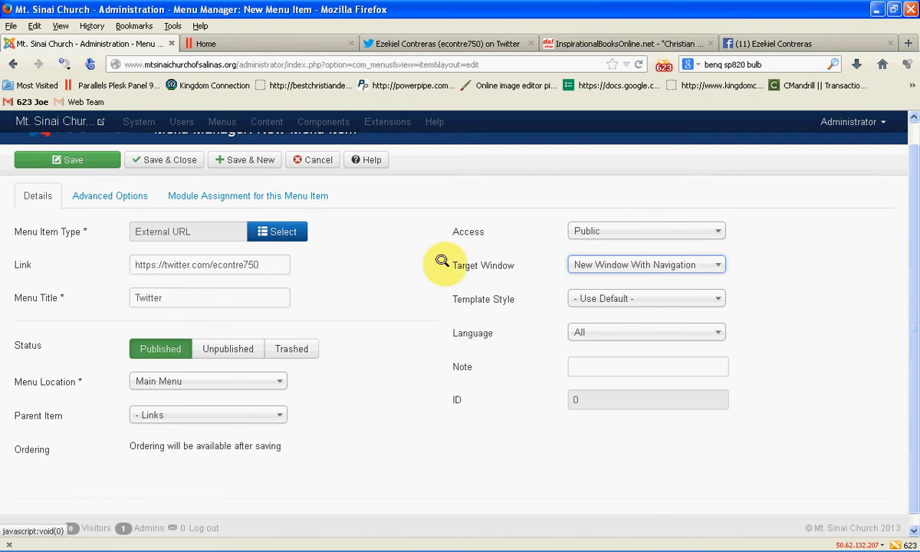
pyautogui.click(42, 159)
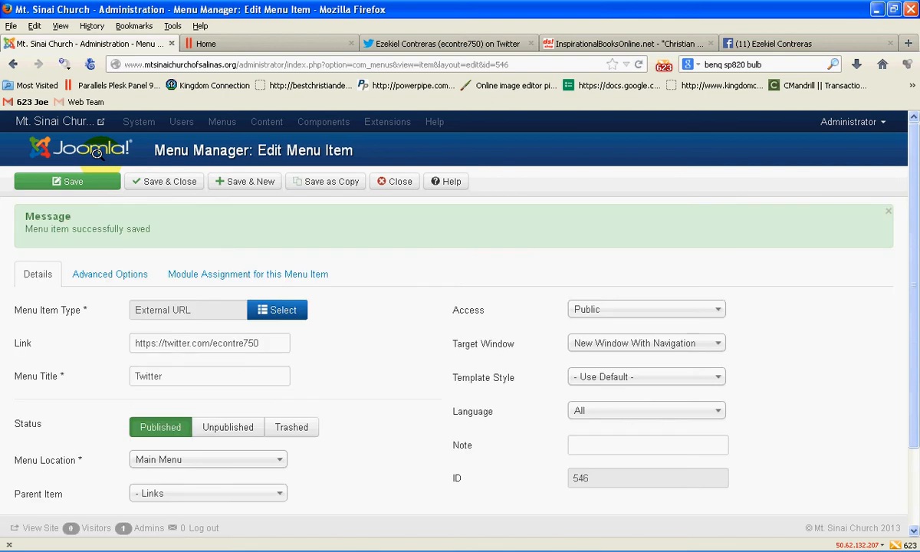
# Reload the church home page, test the Twitter entry under Links, and close the page it opens.
pyautogui.click(301, 38)
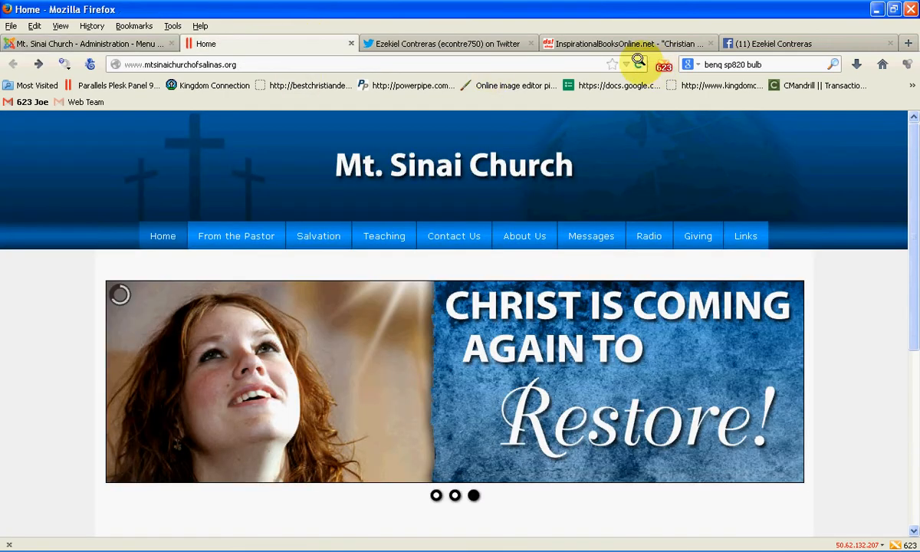
pyautogui.click(637, 63)
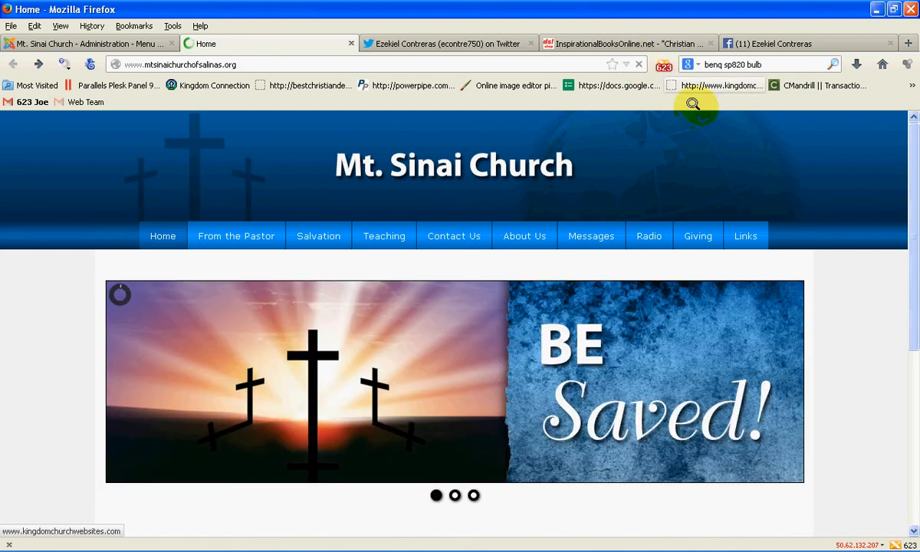
pyautogui.click(734, 237)
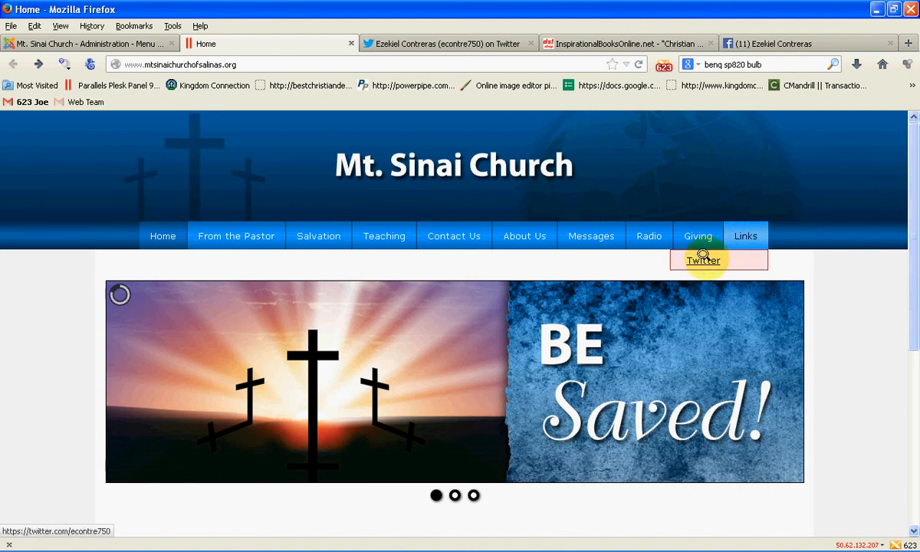
pyautogui.click(703, 255)
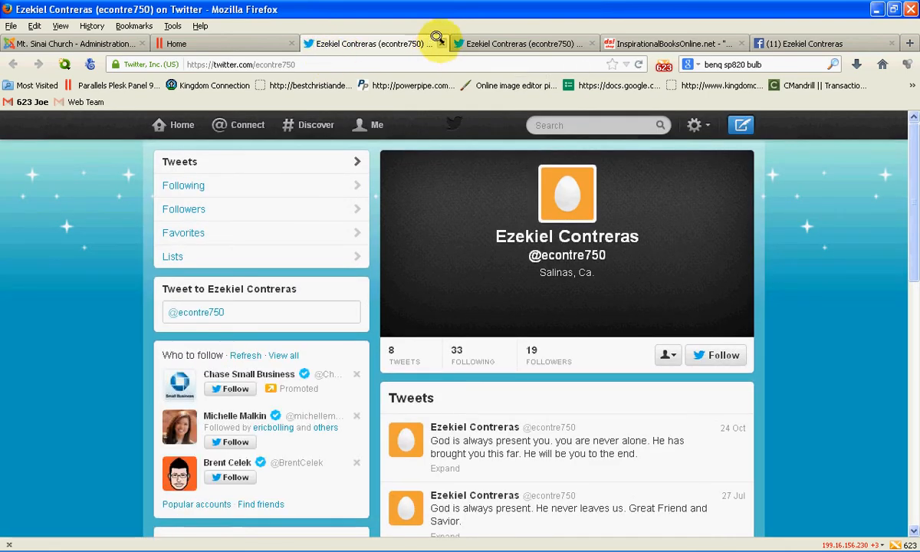
pyautogui.click(441, 43)
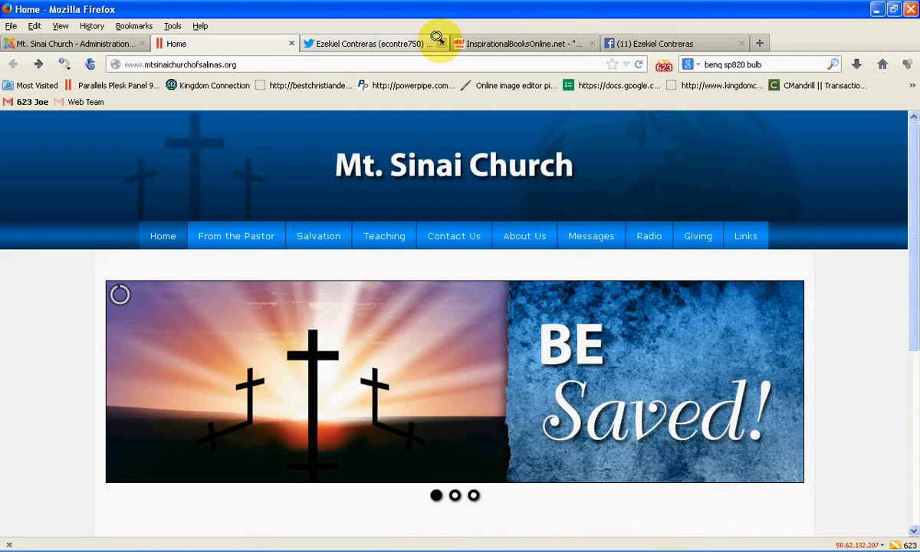
# Close the original Twitter profile page and switch to the Facebook profile page.
pyautogui.click(368, 43)
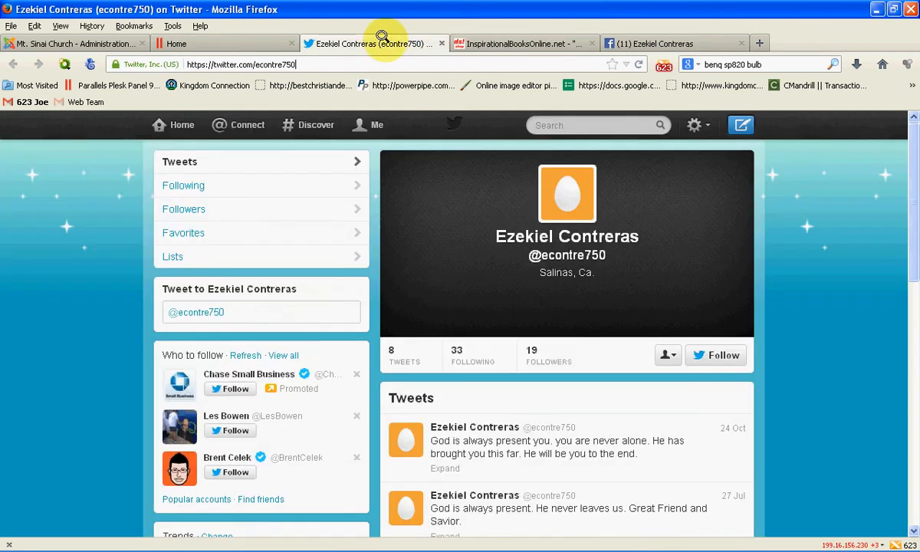
pyautogui.click(441, 43)
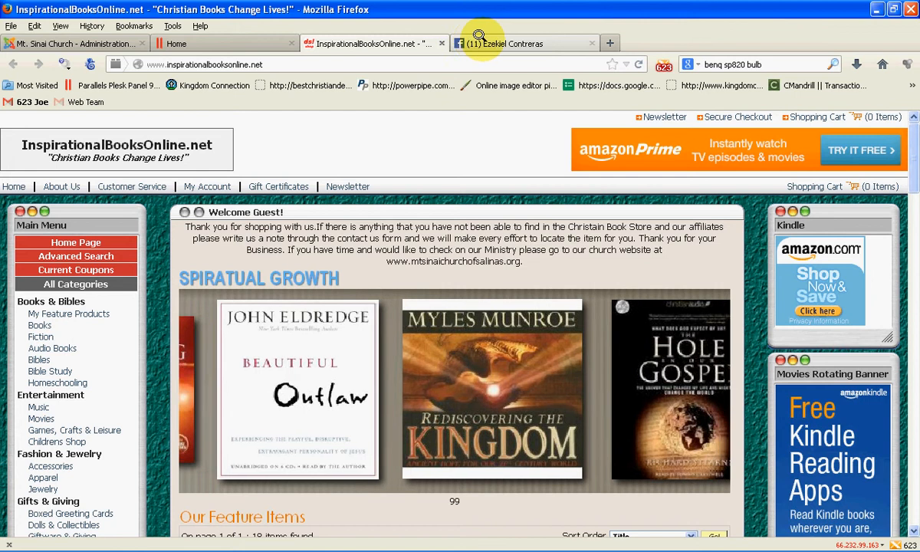
pyautogui.click(475, 39)
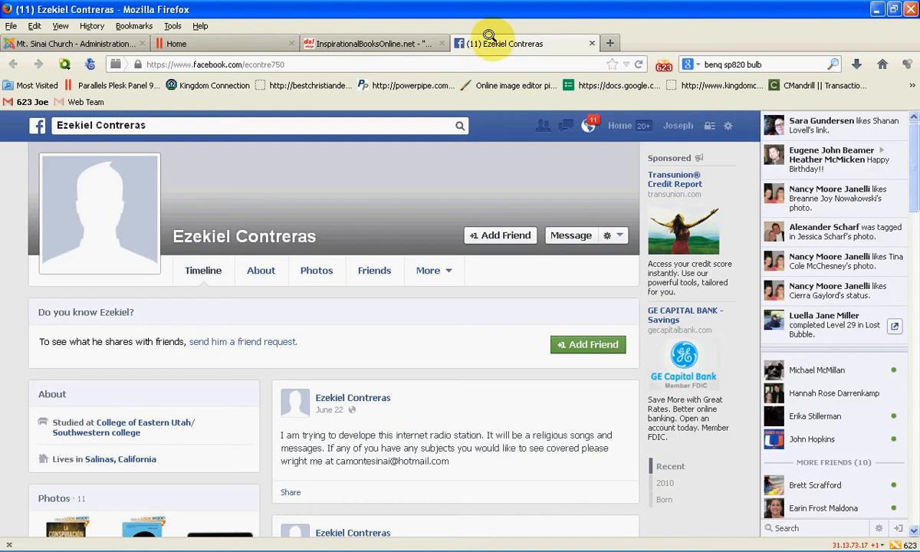
# Return to the site administration, close the Twitter menu item and start a new item in the Main Menu.
pyautogui.click(179, 42)
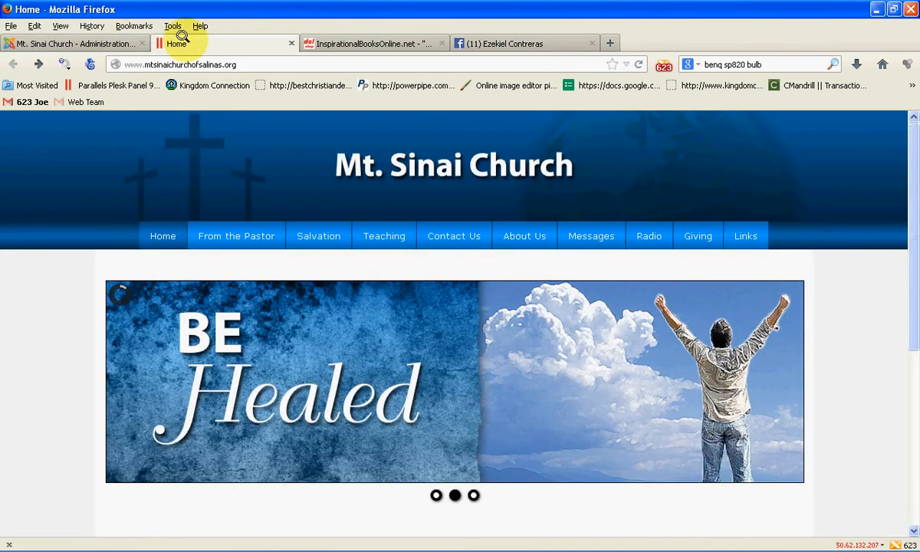
pyautogui.click(115, 41)
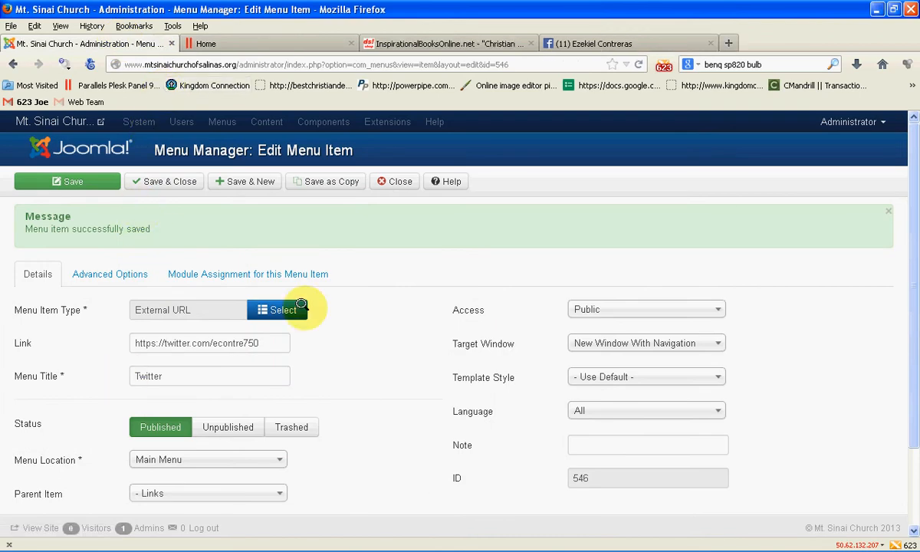
pyautogui.click(392, 181)
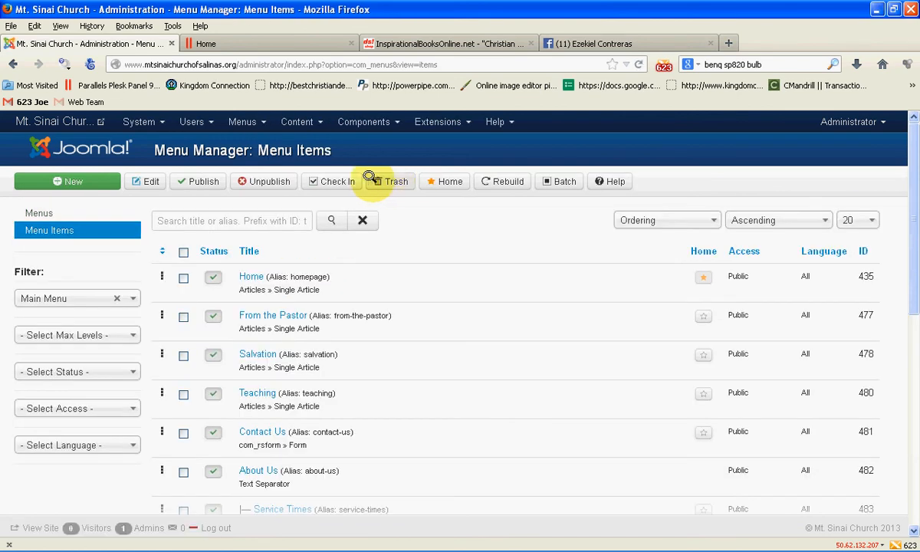
pyautogui.click(89, 178)
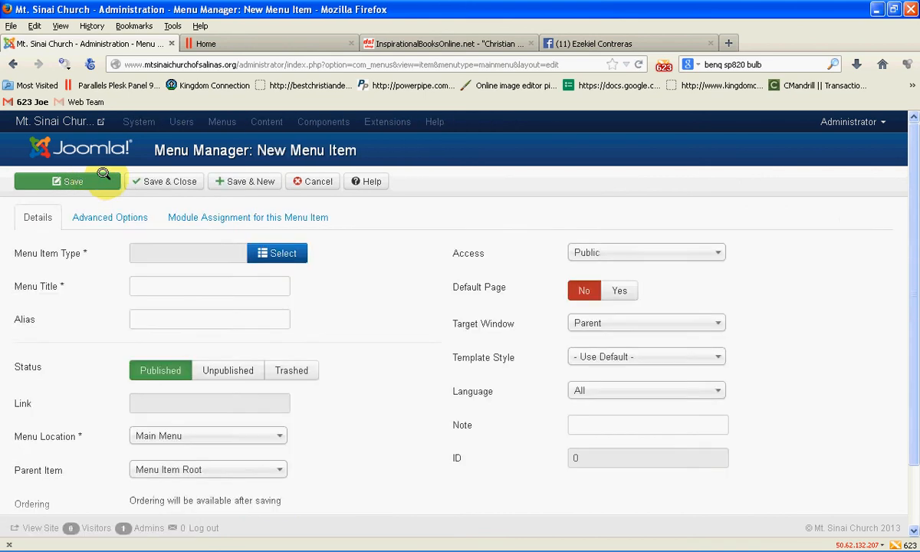
# Set the new menu item's type to External URL from the System Links group.
pyautogui.click(285, 252)
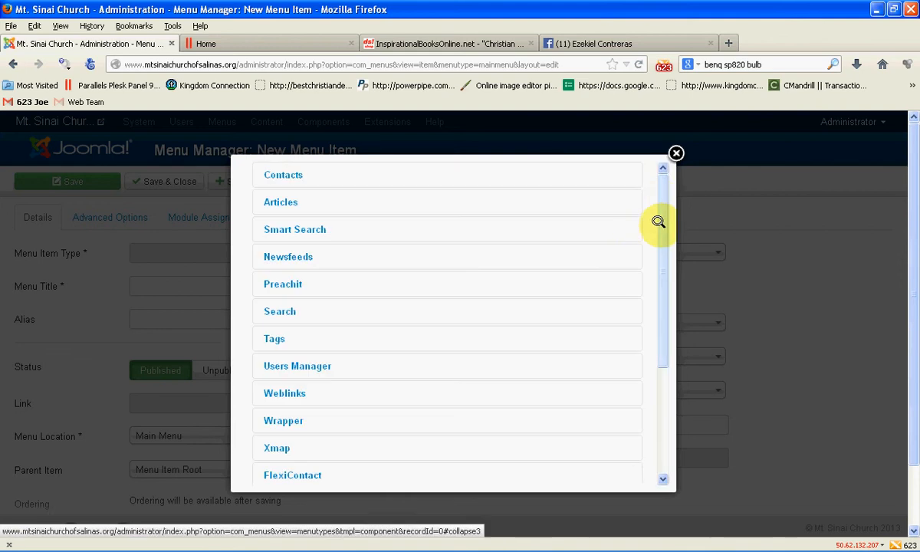
pyautogui.scroll(-5, 649, 292)
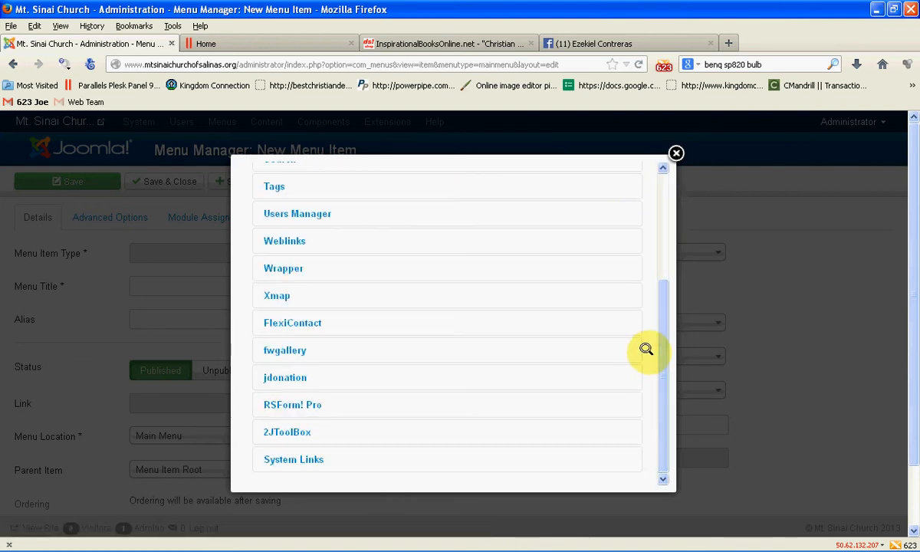
pyautogui.click(312, 460)
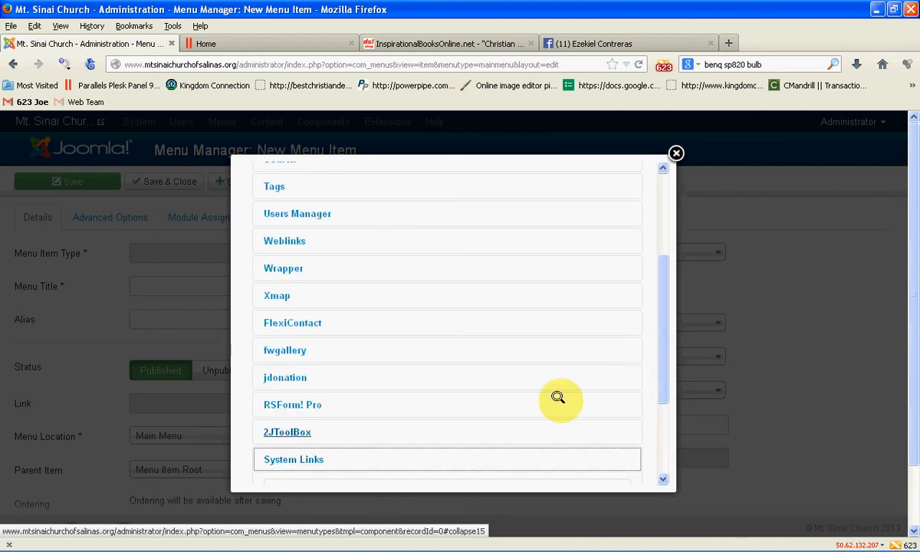
pyautogui.moveTo(653, 282); pyautogui.dragTo(657, 409)
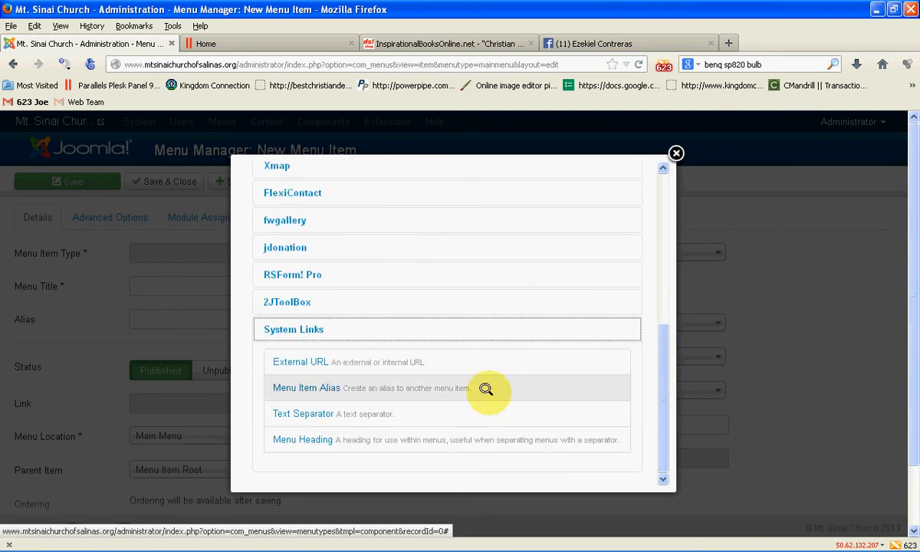
pyautogui.click(333, 360)
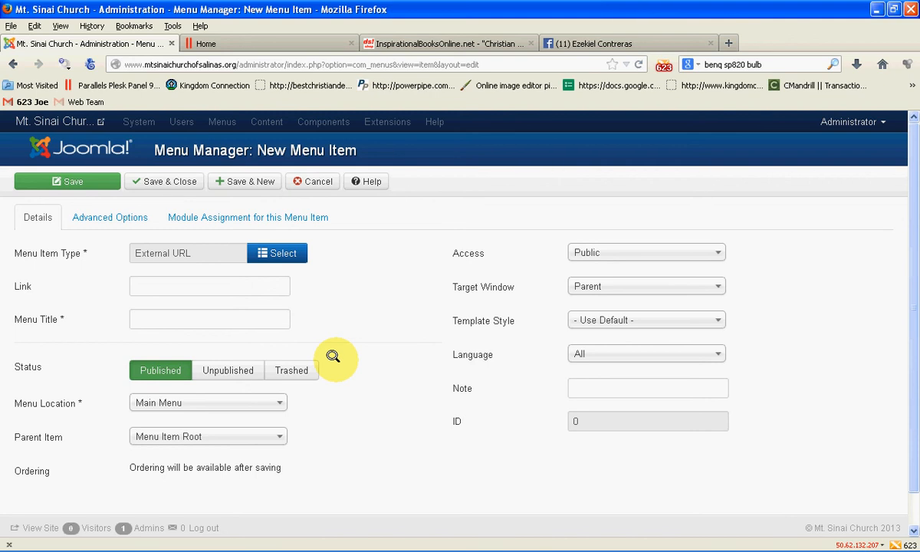
# Copy the address of the open Facebook profile page and paste it as the new menu item's link.
pyautogui.click(218, 286)
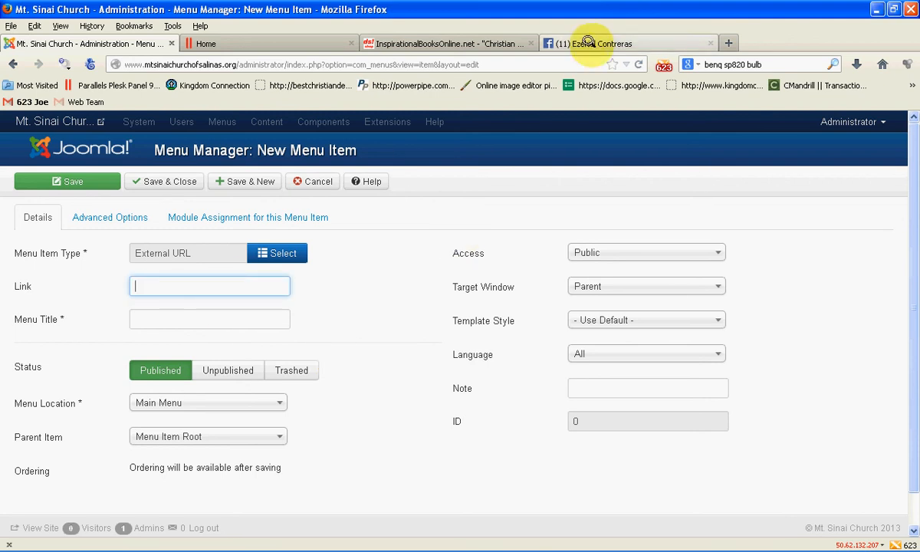
pyautogui.click(590, 44)
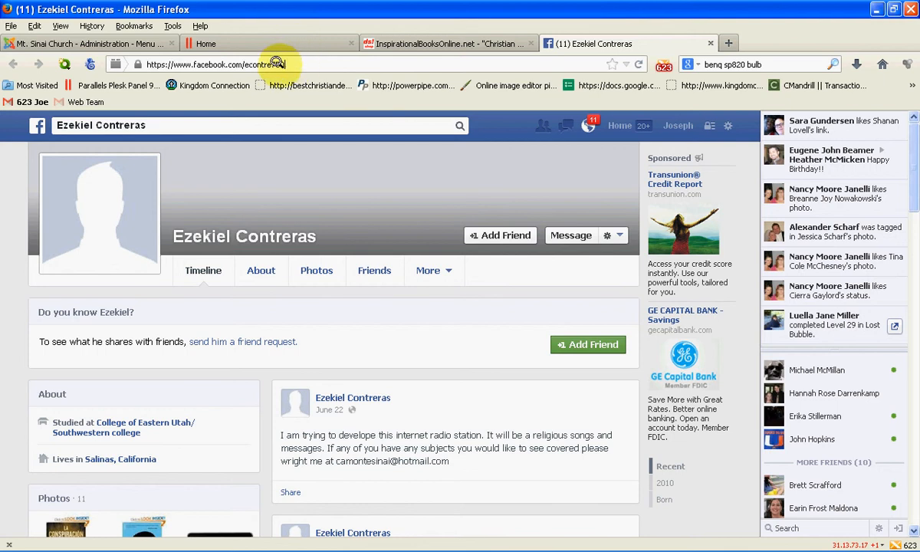
pyautogui.click(264, 65)
pyautogui.rightClick(158, 64)
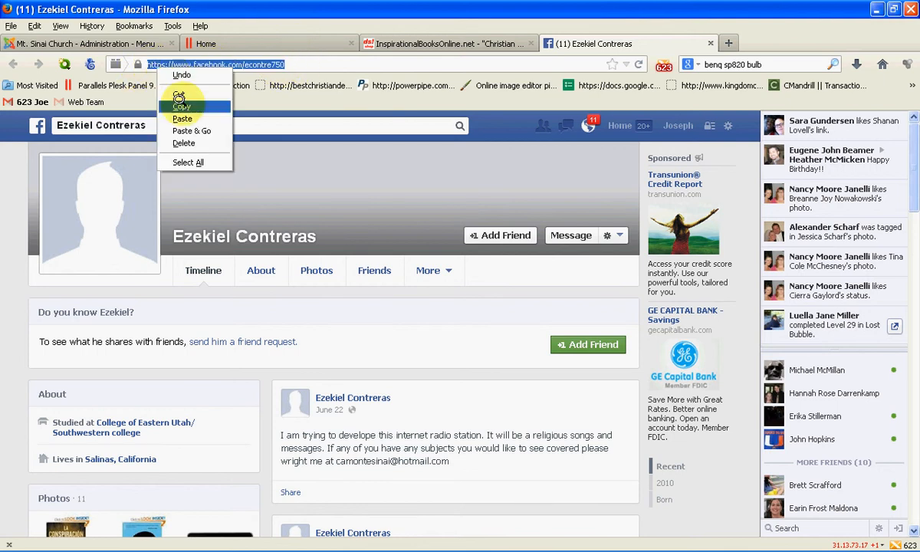
pyautogui.click(188, 99)
pyautogui.click(142, 43)
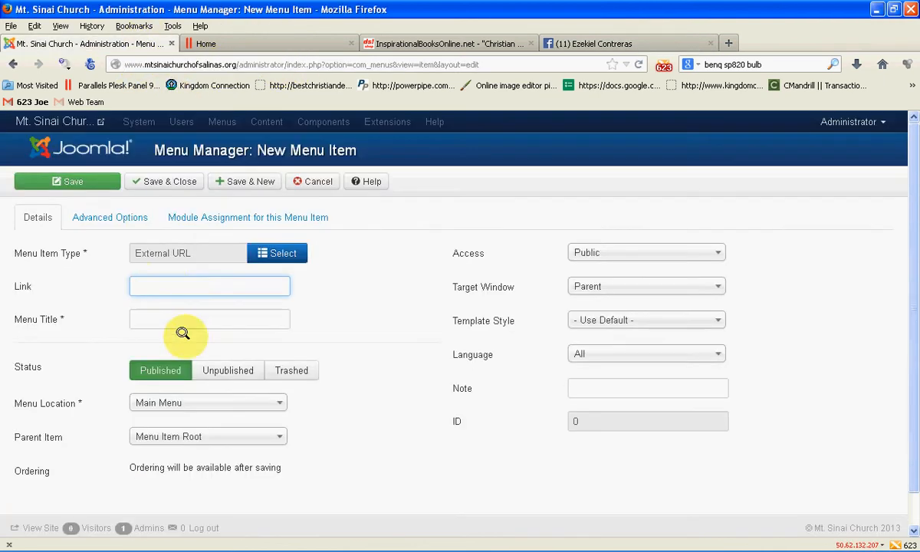
pyautogui.click(161, 282)
pyautogui.rightClick(169, 284)
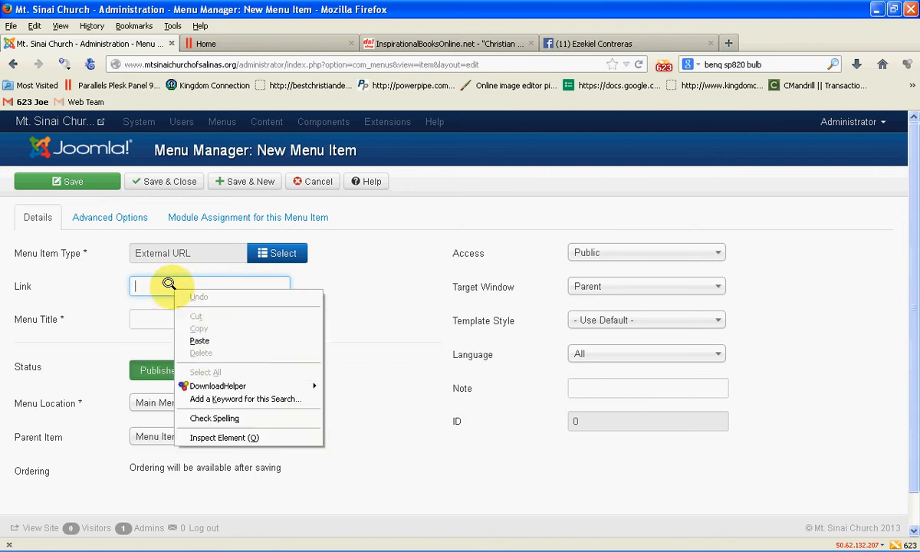
pyautogui.click(199, 340)
# Title the menu item "Facebook Page".
pyautogui.click(175, 321)
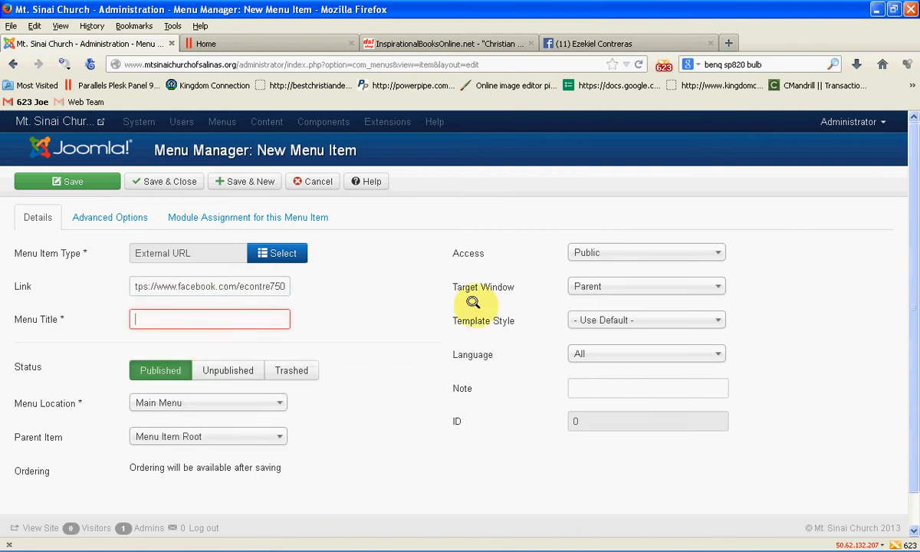
pyautogui.write('Facebook')
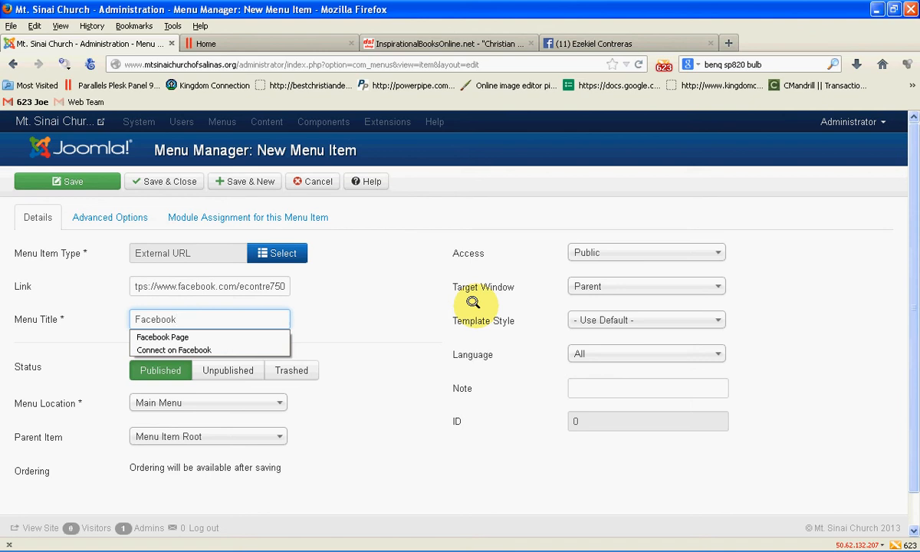
pyautogui.write(' Page')
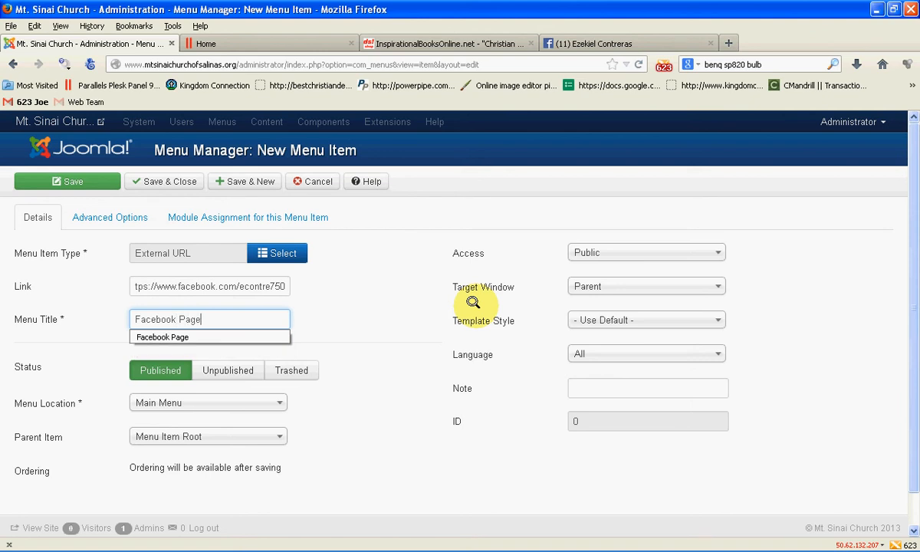
pyautogui.click(366, 381)
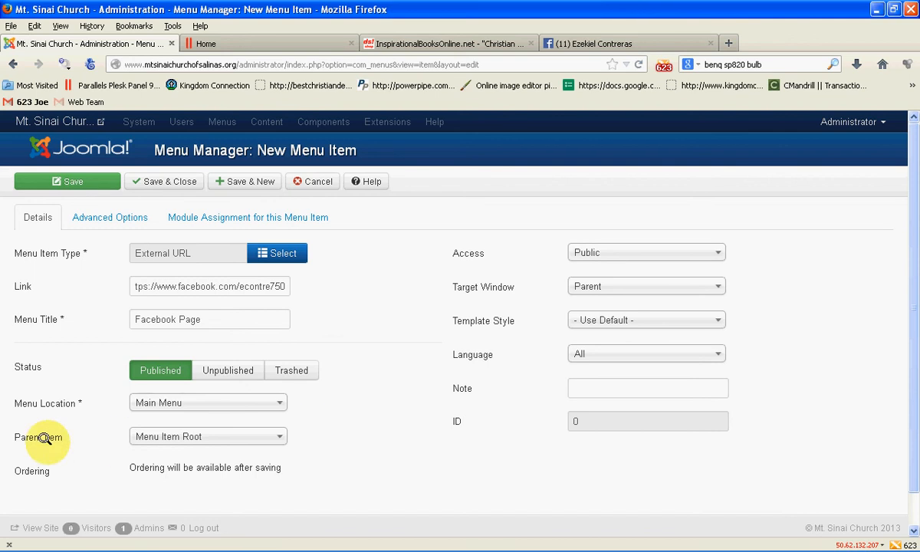
# Set the Facebook Page item's parent item to Links.
pyautogui.click(273, 434)
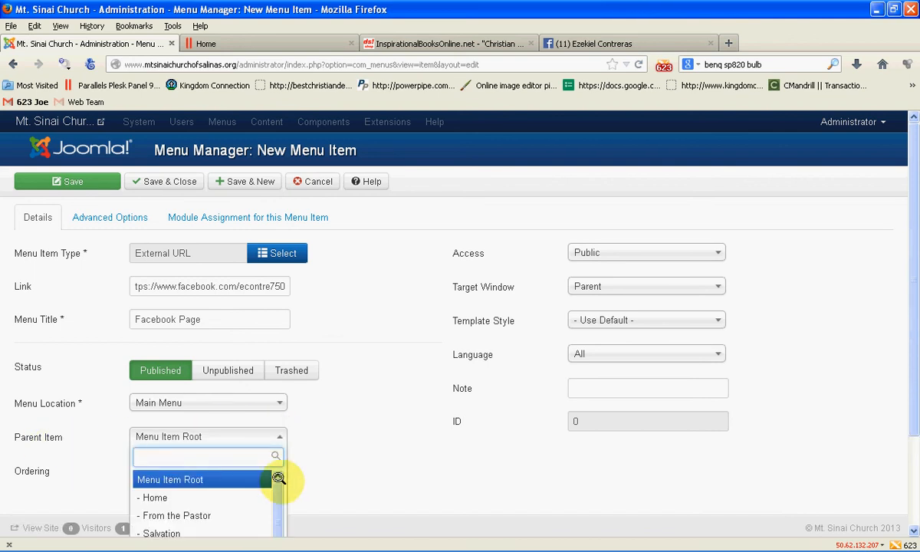
pyautogui.scroll(-2, 214, 506)
pyautogui.scroll(-1, 215, 506)
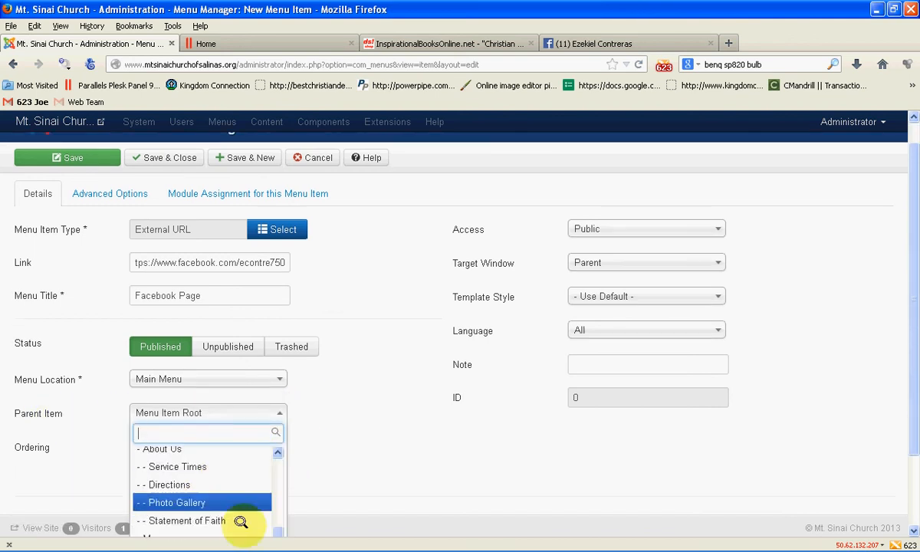
pyautogui.scroll(-3, 230, 517)
pyautogui.click(157, 506)
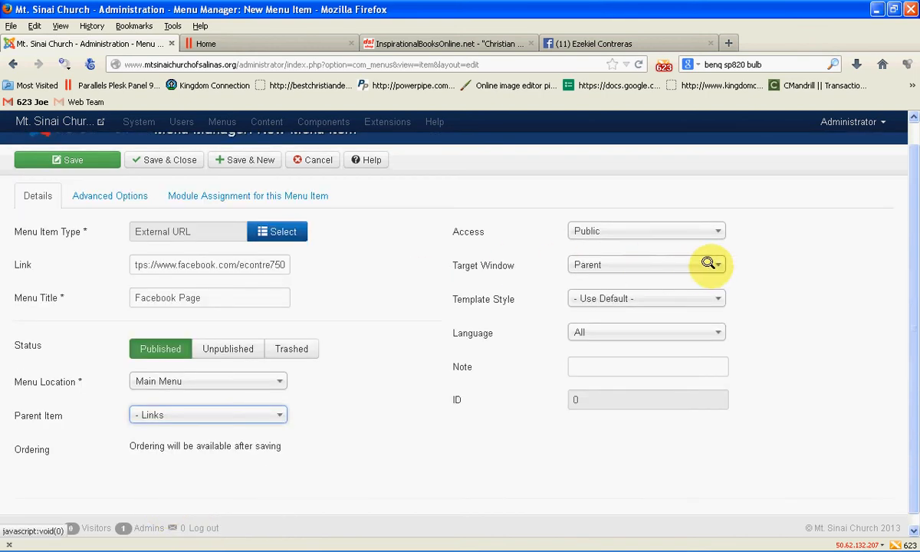
# Set the Facebook Page item's target window to New Window With Navigation, then save it and start another new item.
pyautogui.click(706, 264)
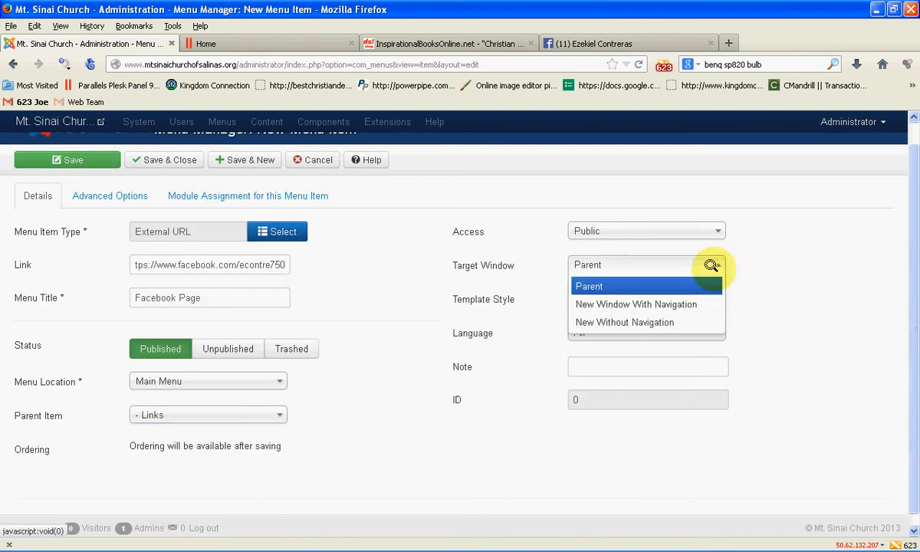
pyautogui.click(672, 303)
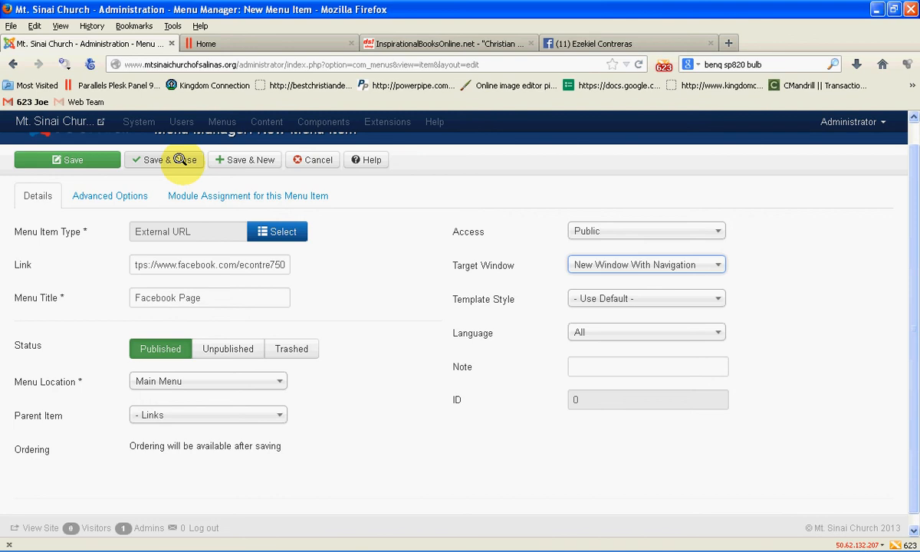
pyautogui.click(231, 158)
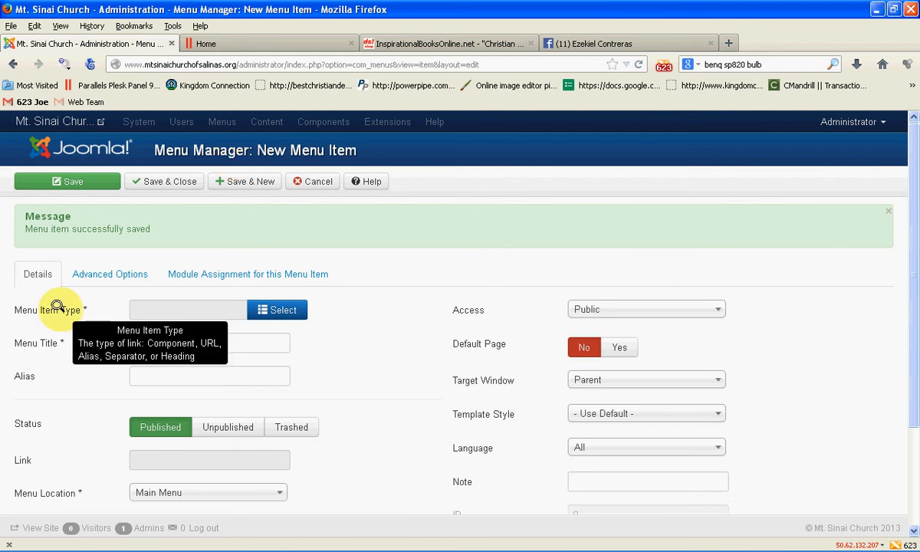
# Choose External URL under System Links as the type of the menu item that follows Facebook Page.
pyautogui.click(291, 307)
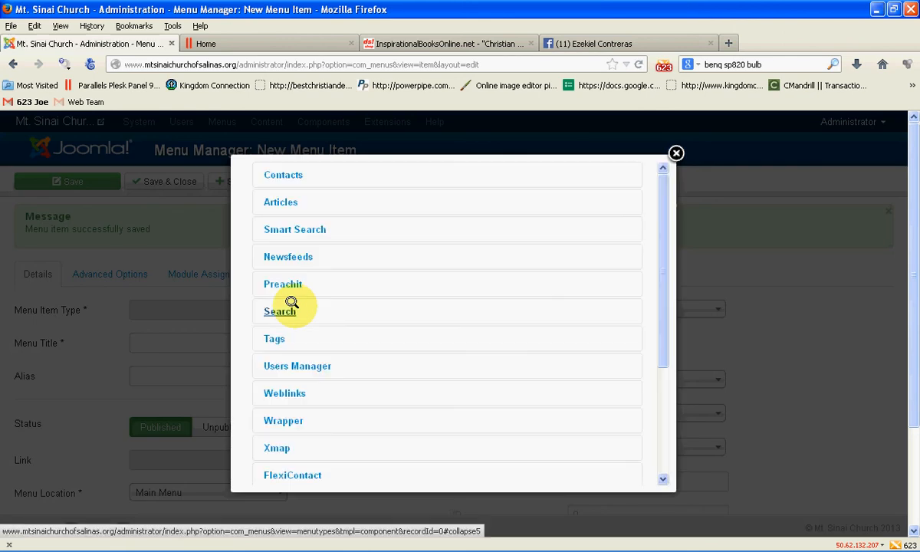
pyautogui.scroll(-4, 651, 333)
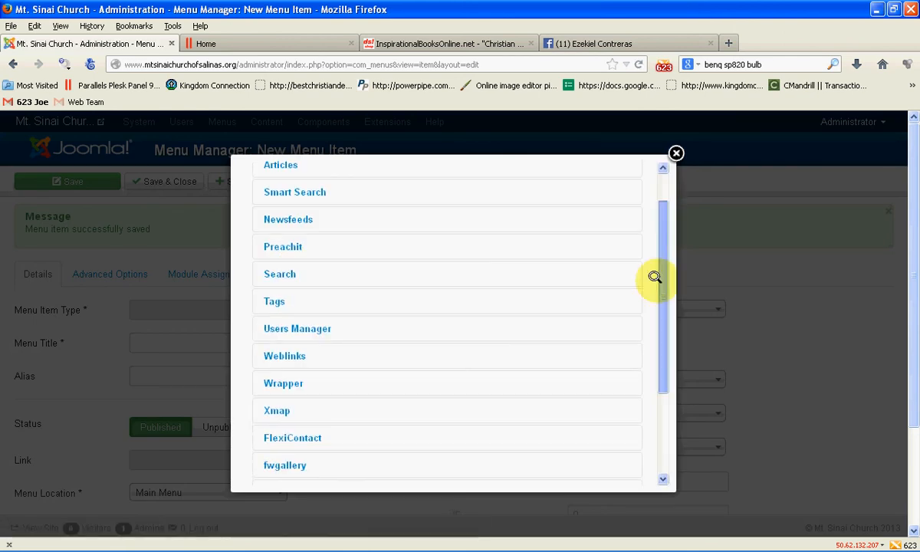
pyautogui.click(297, 458)
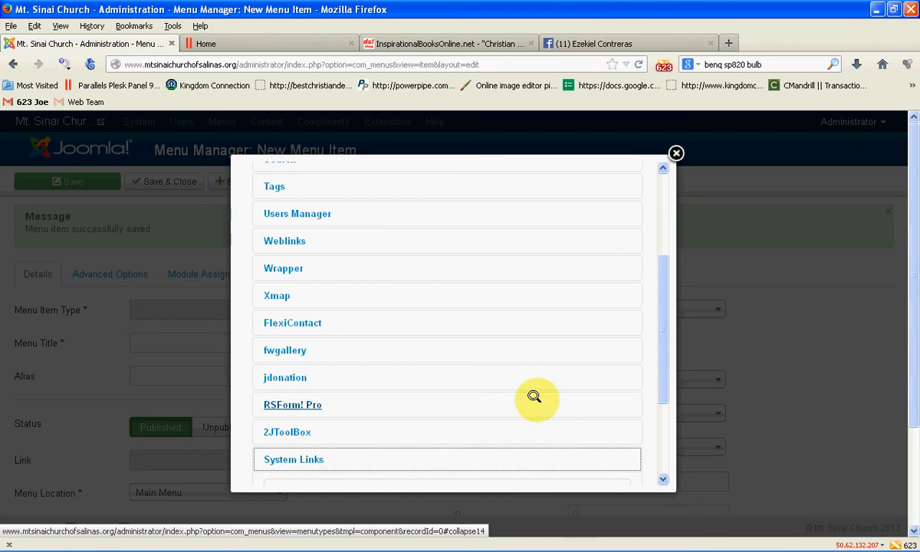
pyautogui.scroll(-1, 655, 302)
pyautogui.scroll(-3, 656, 303)
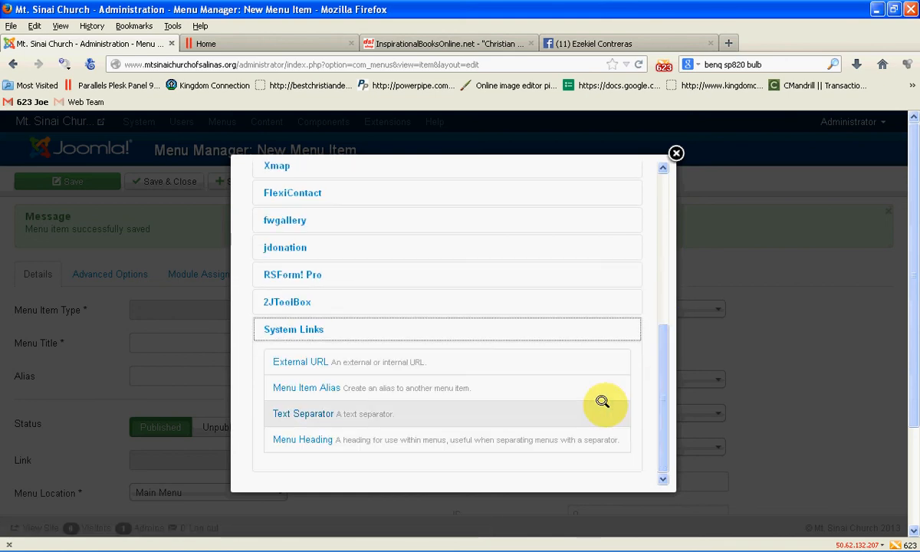
pyautogui.click(367, 360)
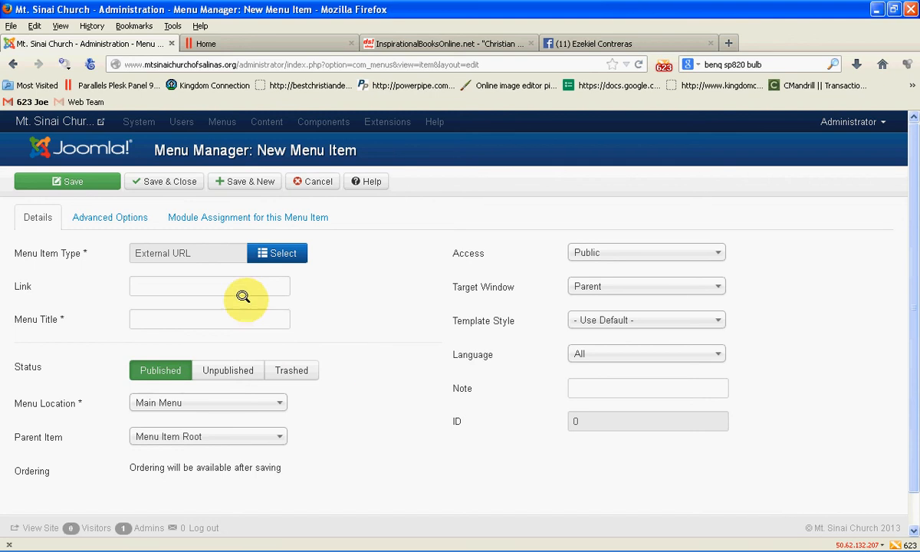
# Copy the Facebook profile's address into the Link field of the untitled External URL item.
pyautogui.click(216, 286)
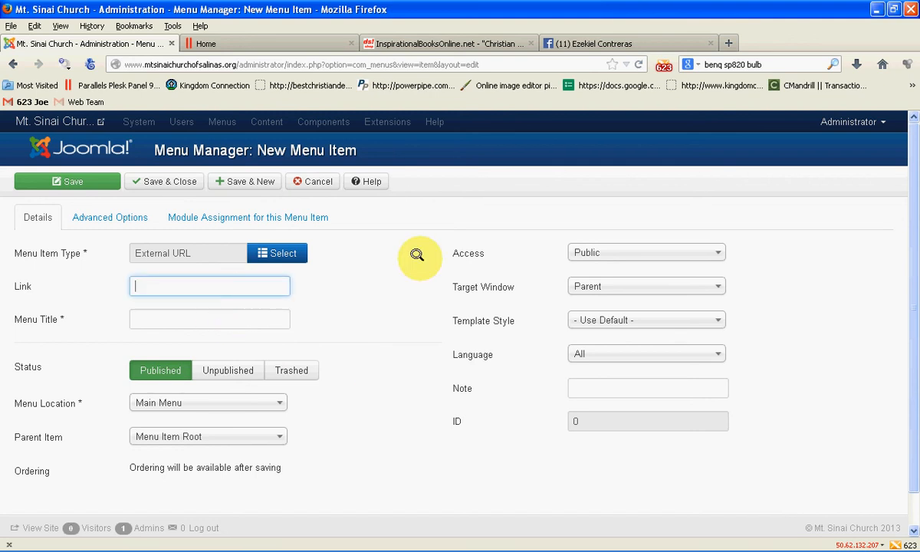
pyautogui.click(634, 38)
pyautogui.click(253, 64)
pyautogui.rightClick(259, 66)
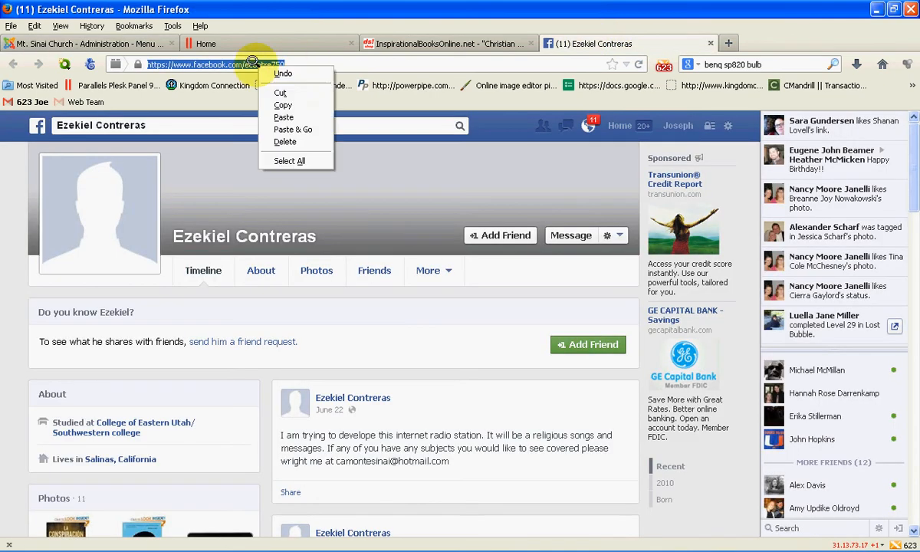
pyautogui.click(279, 105)
pyautogui.click(140, 43)
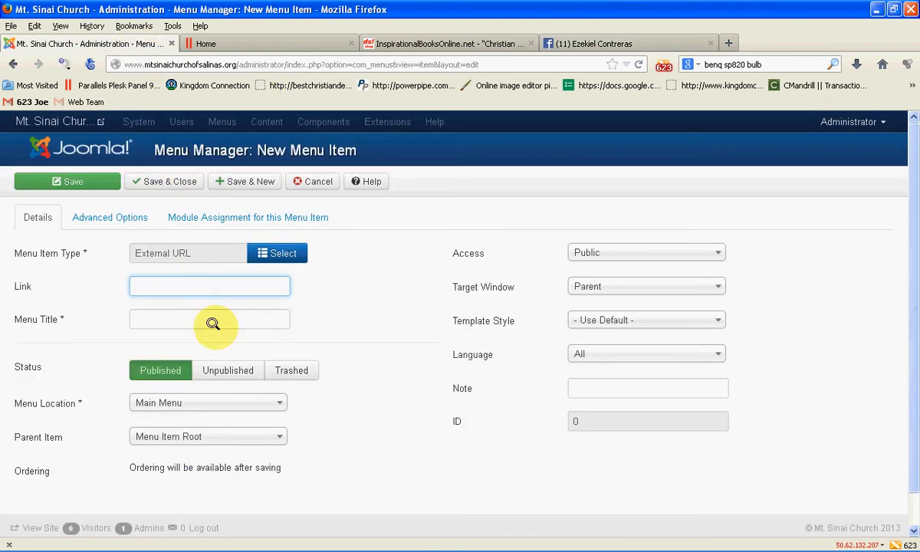
pyautogui.rightClick(197, 282)
pyautogui.click(222, 330)
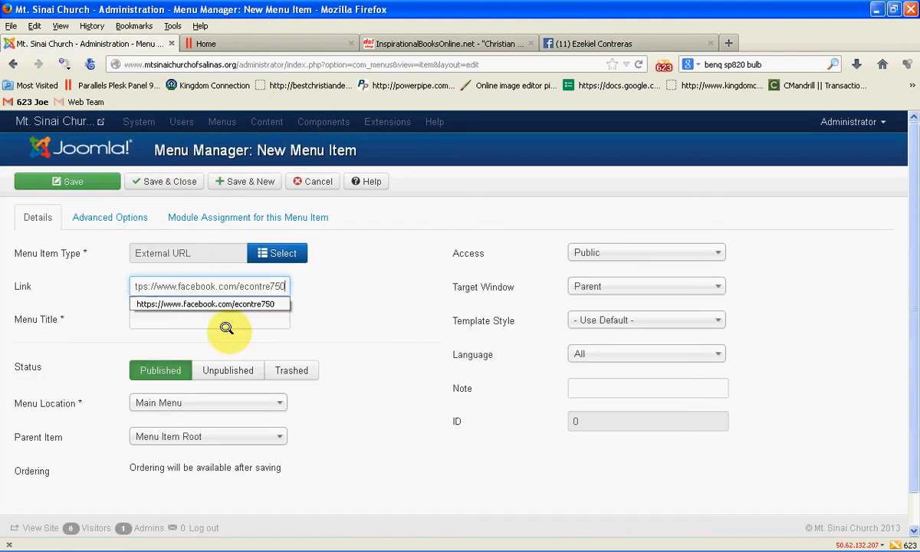
pyautogui.click(222, 320)
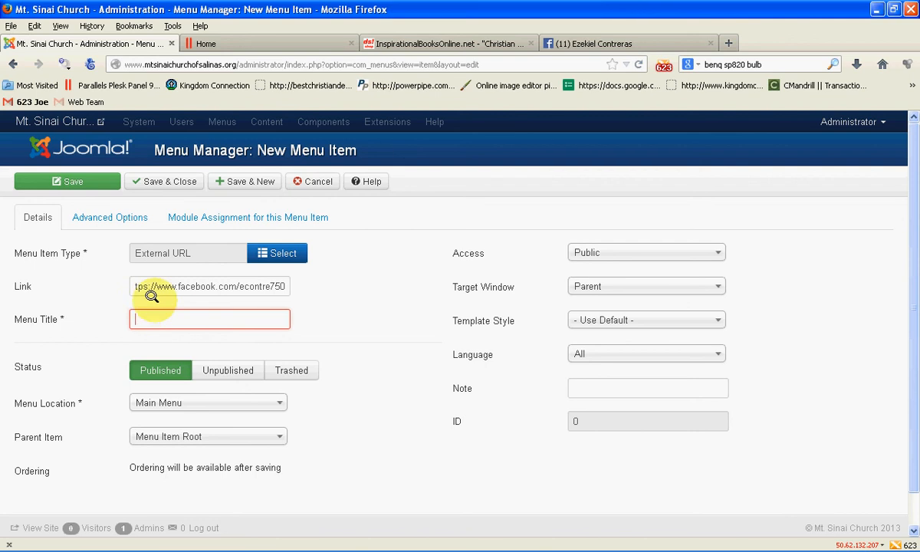
# Replace the untitled item's Facebook link with the address copied from the open InspirationalBooksOnline.net page.
pyautogui.moveTo(148, 283); pyautogui.dragTo(307, 282)
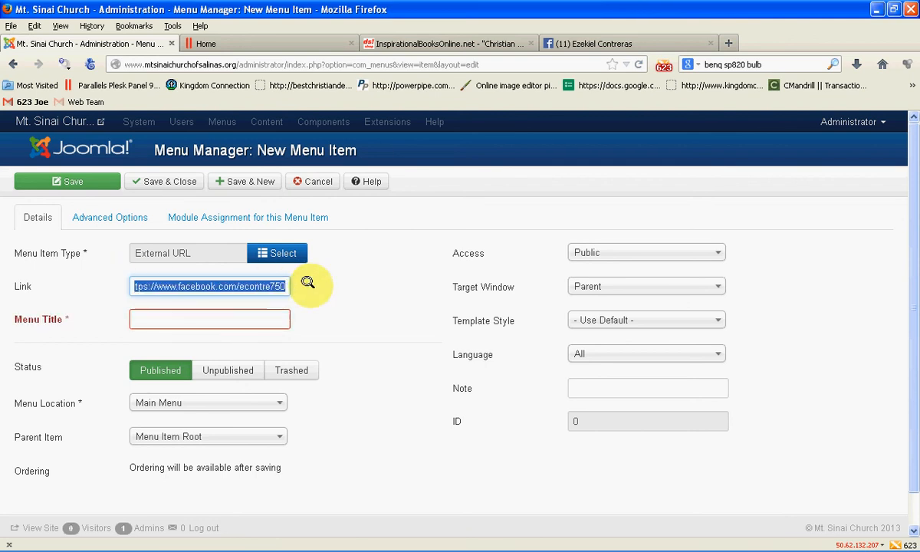
pyautogui.write('h')
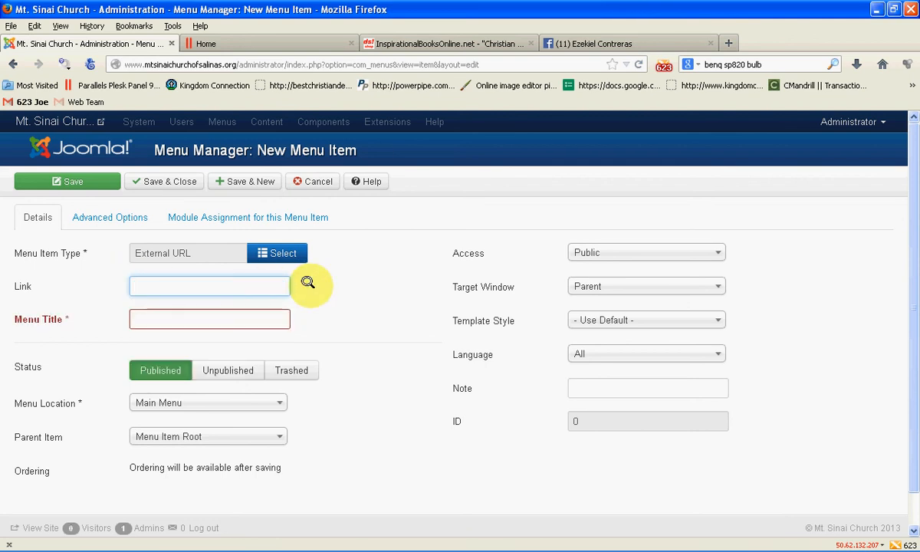
pyautogui.click(441, 40)
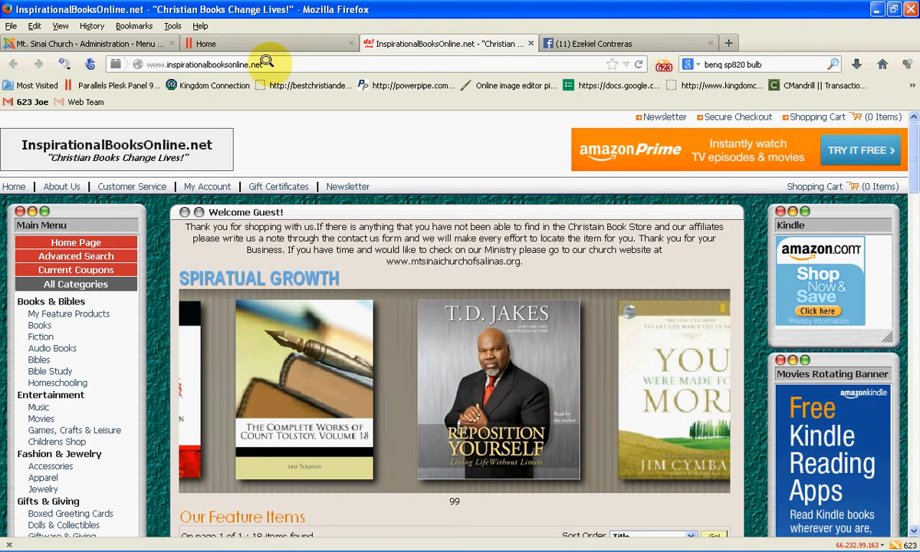
pyautogui.click(245, 63)
pyautogui.rightClick(160, 61)
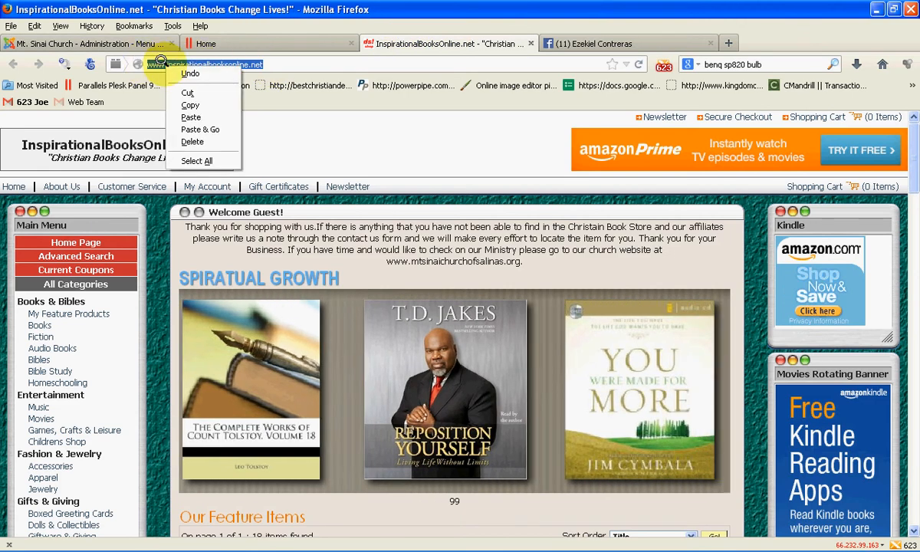
pyautogui.click(190, 104)
pyautogui.click(145, 44)
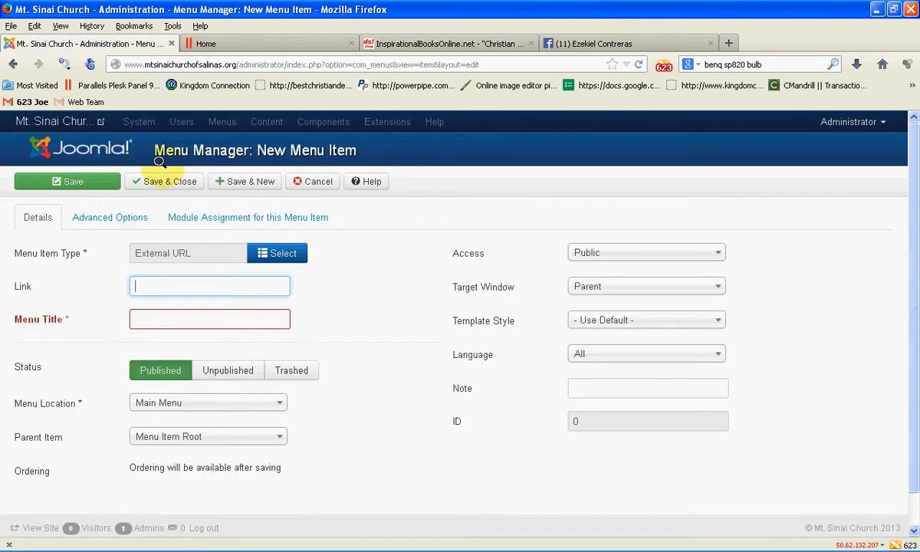
pyautogui.rightClick(148, 286)
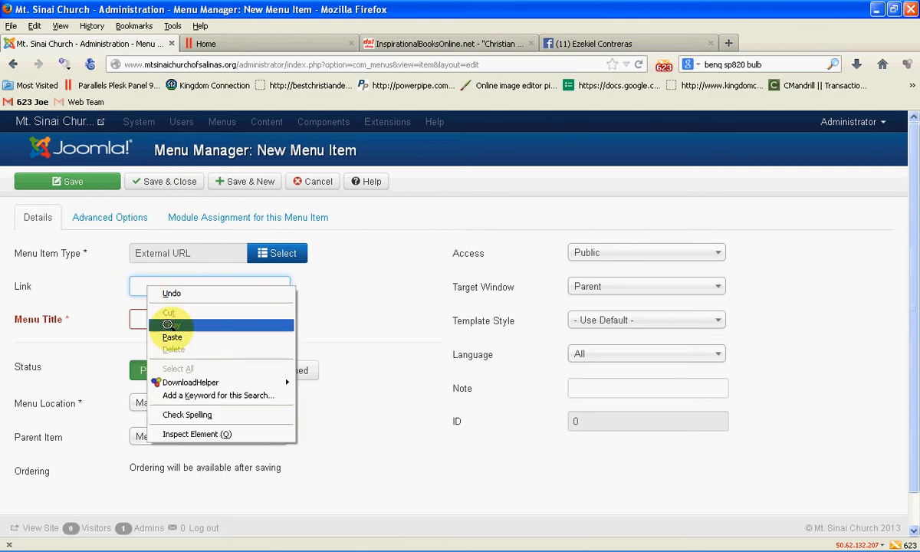
pyautogui.click(172, 336)
# Title the new External URL menu item Inspirational Books Online.
pyautogui.click(154, 313)
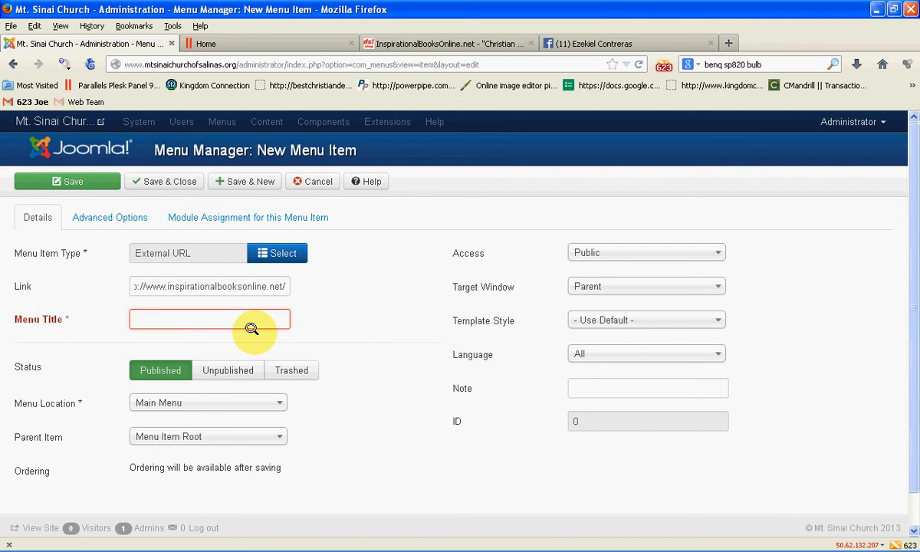
pyautogui.write('Inspi')
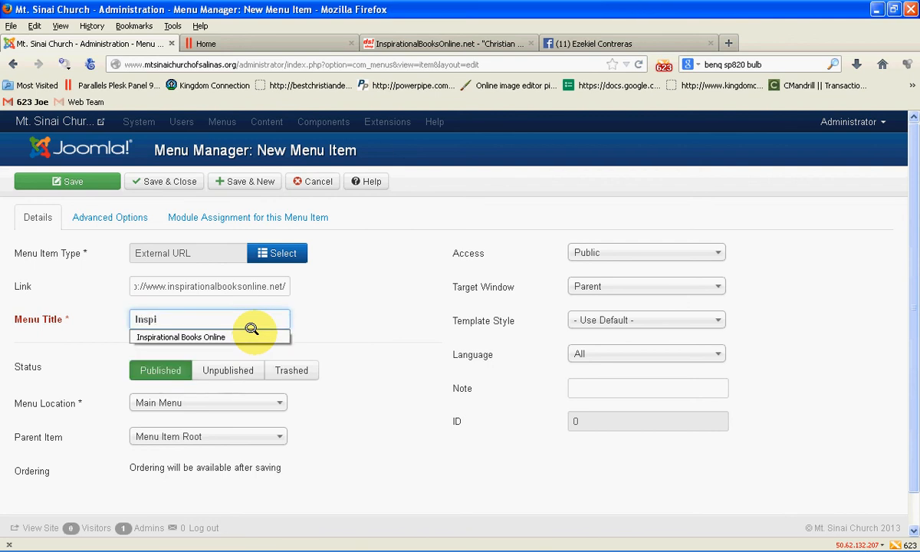
pyautogui.click(225, 335)
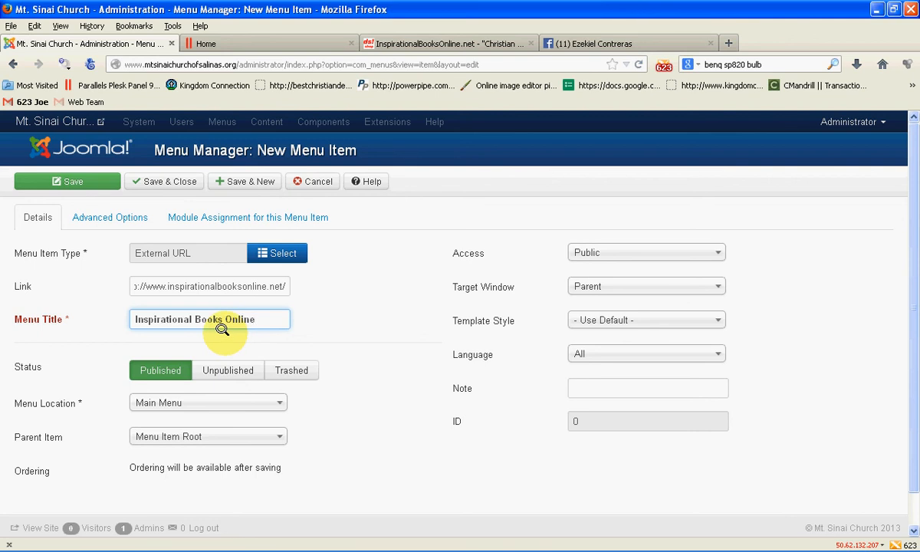
# Set the Inspirational Books Online item's parent item to Links.
pyautogui.scroll(-1, 390, 329)
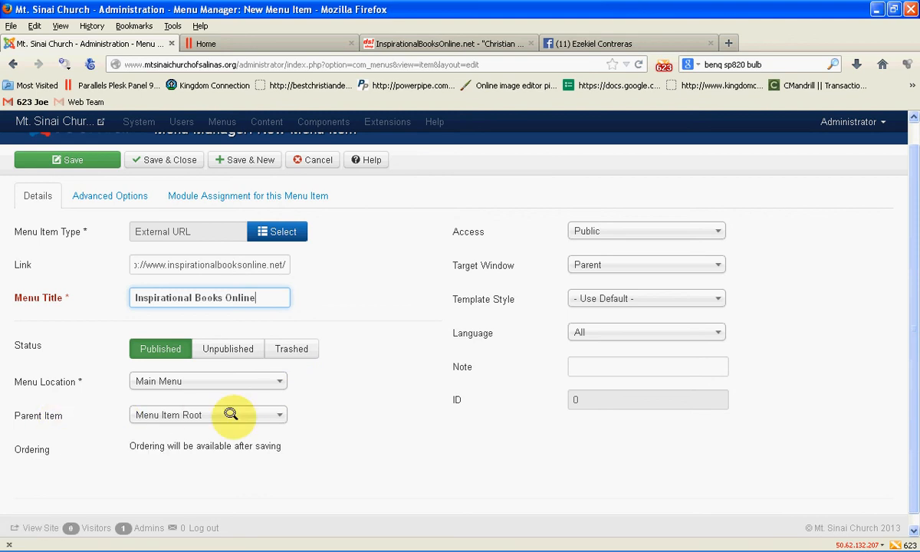
pyautogui.click(276, 414)
pyautogui.scroll(-5, 201, 460)
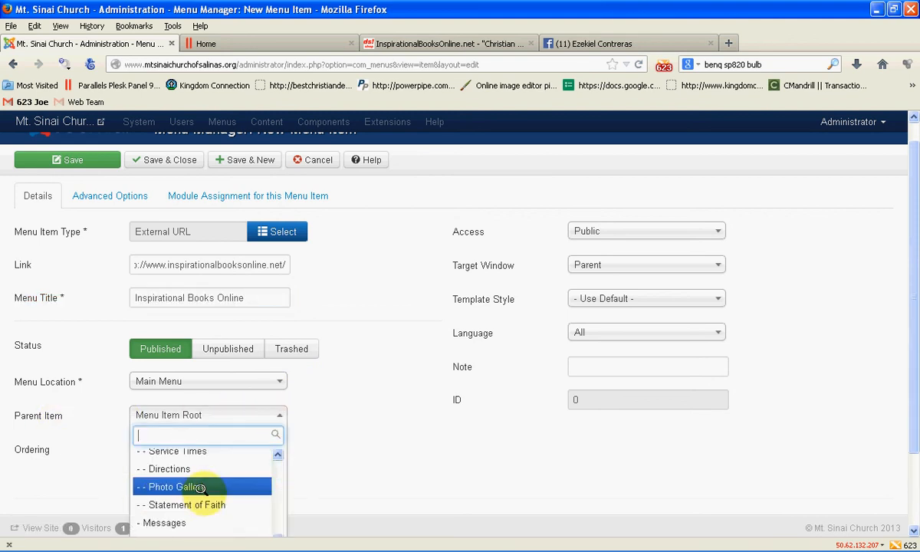
pyautogui.scroll(-3, 201, 483)
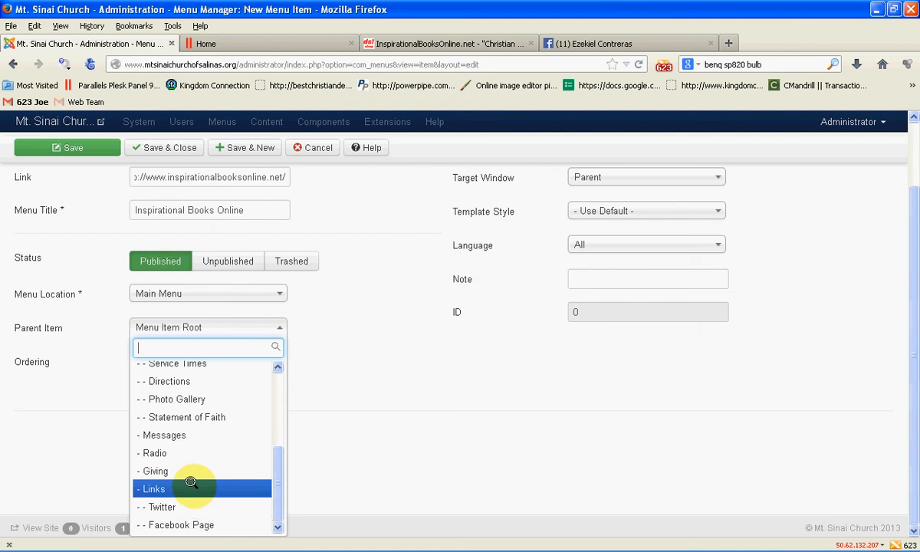
pyautogui.click(193, 480)
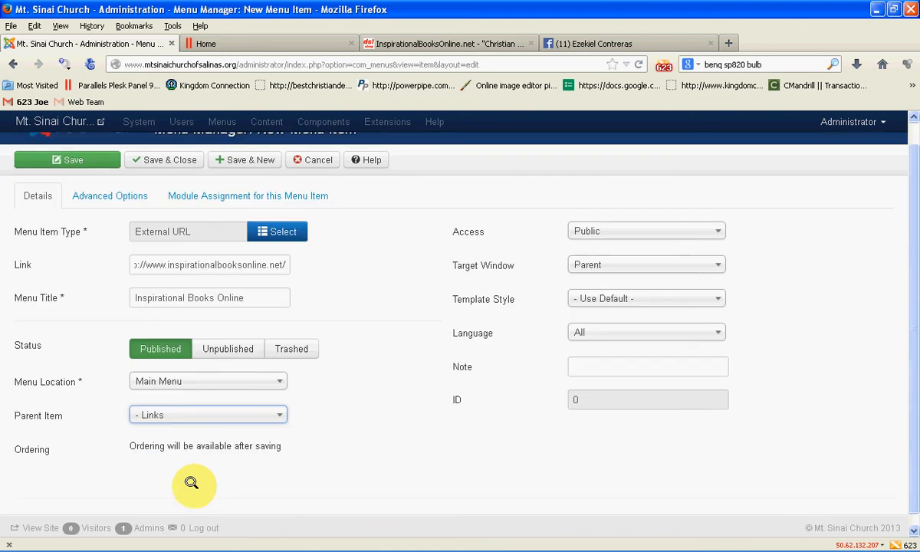
# Set the Inspirational Books Online item's target window to New Window With Navigation, then save and close the item.
pyautogui.click(711, 261)
pyautogui.click(674, 302)
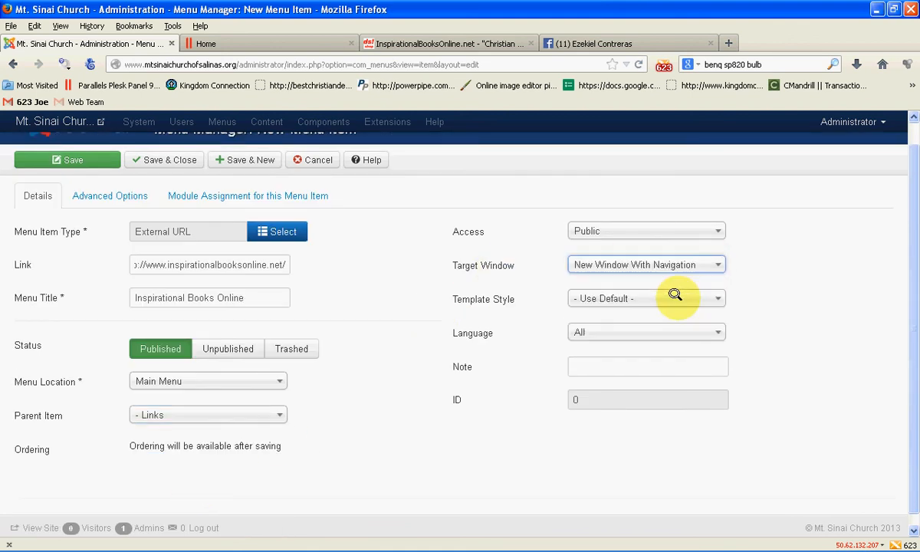
pyautogui.click(172, 159)
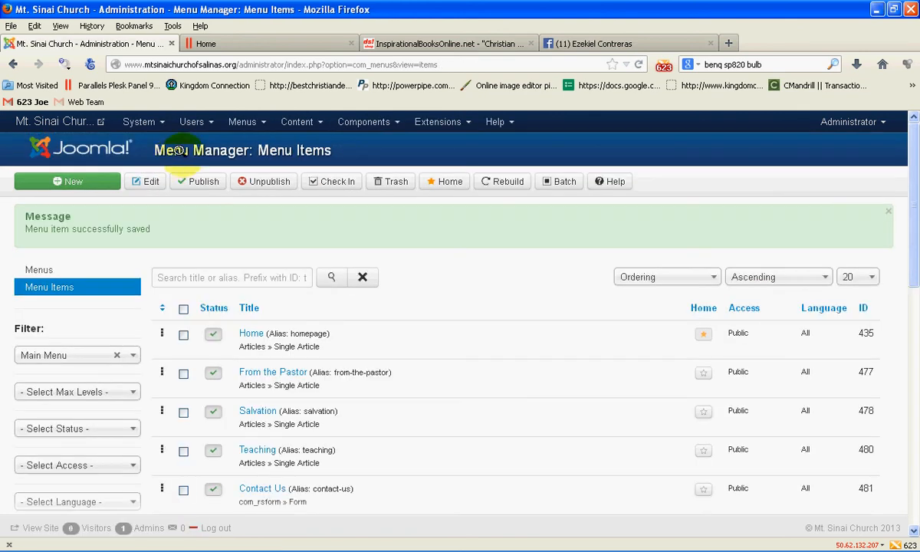
# Reload the church site's home page and close the open bookstore and Facebook pages.
pyautogui.click(277, 42)
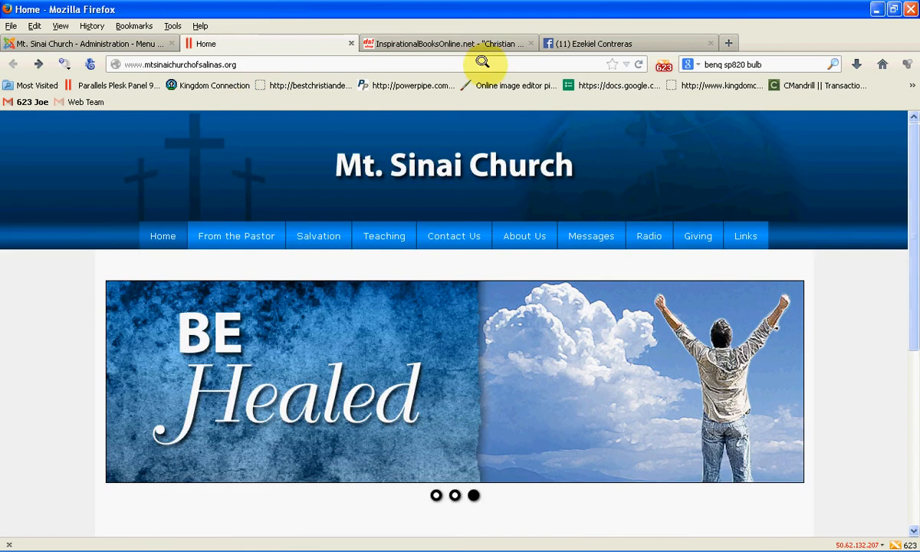
pyautogui.click(637, 63)
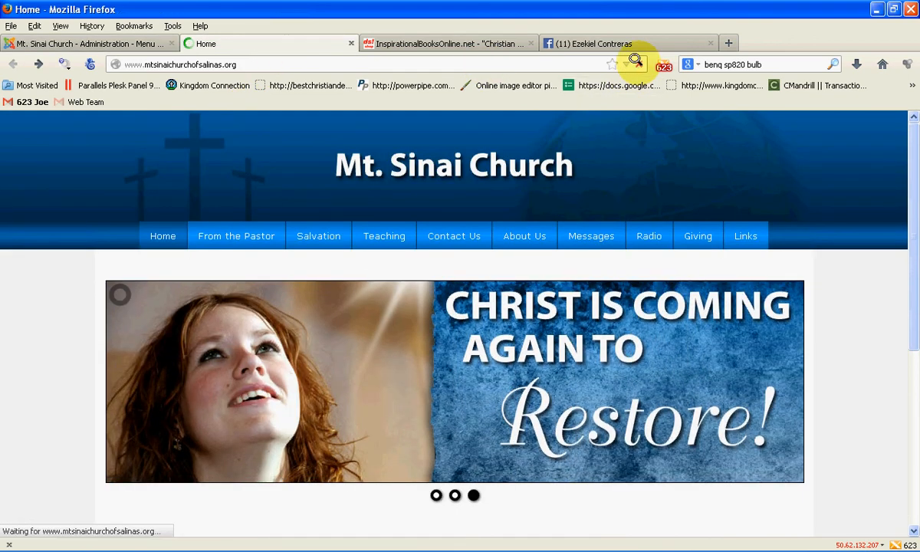
pyautogui.click(472, 46)
pyautogui.click(527, 42)
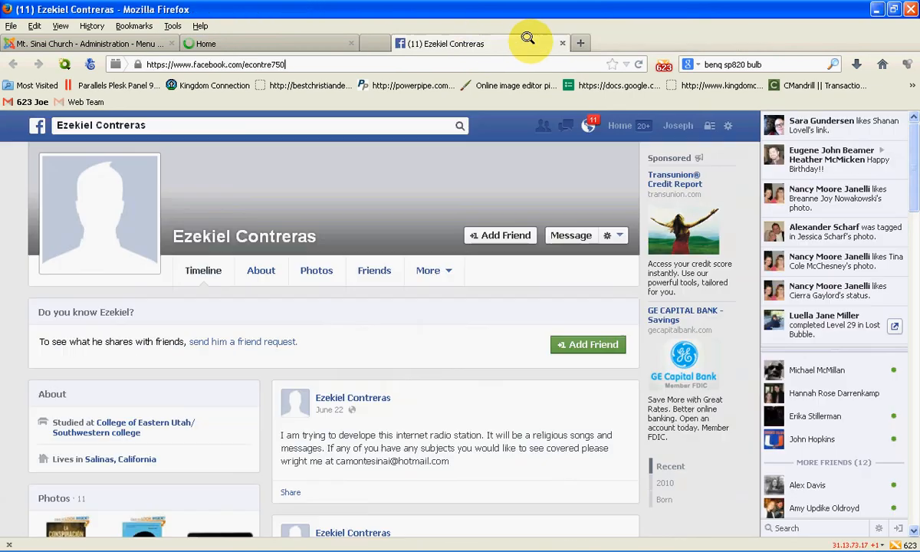
pyautogui.click(529, 41)
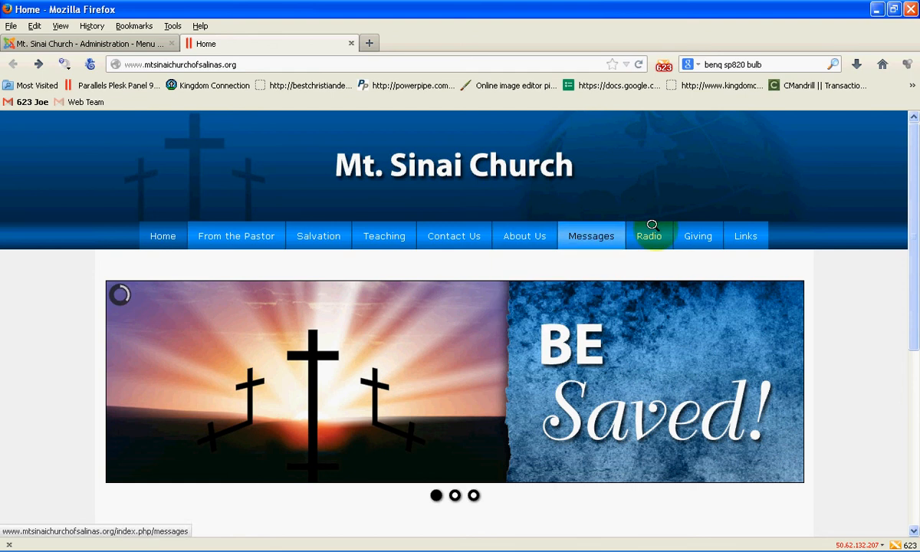
# Test the Facebook Page and Inspirational Books Online links in the site's Links menu, returning to the home page after each.
pyautogui.moveTo(737, 229)
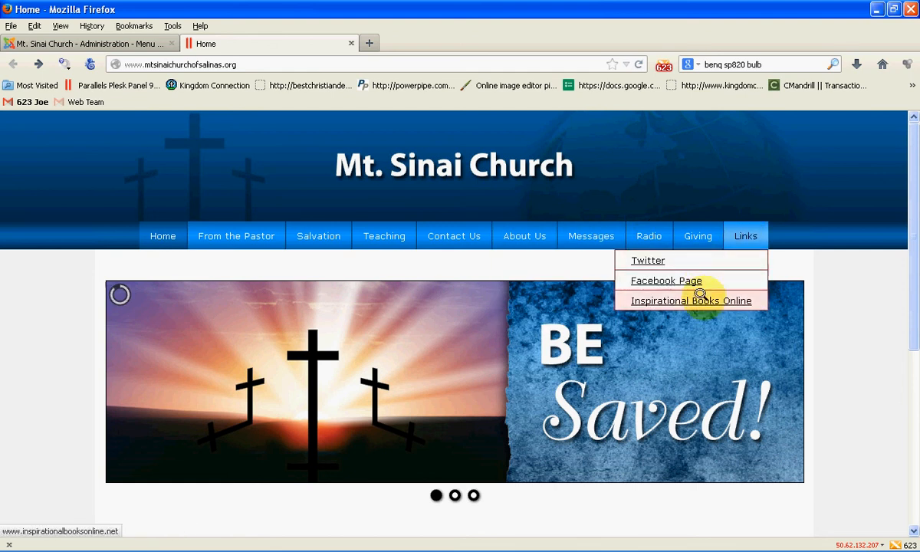
pyautogui.click(662, 278)
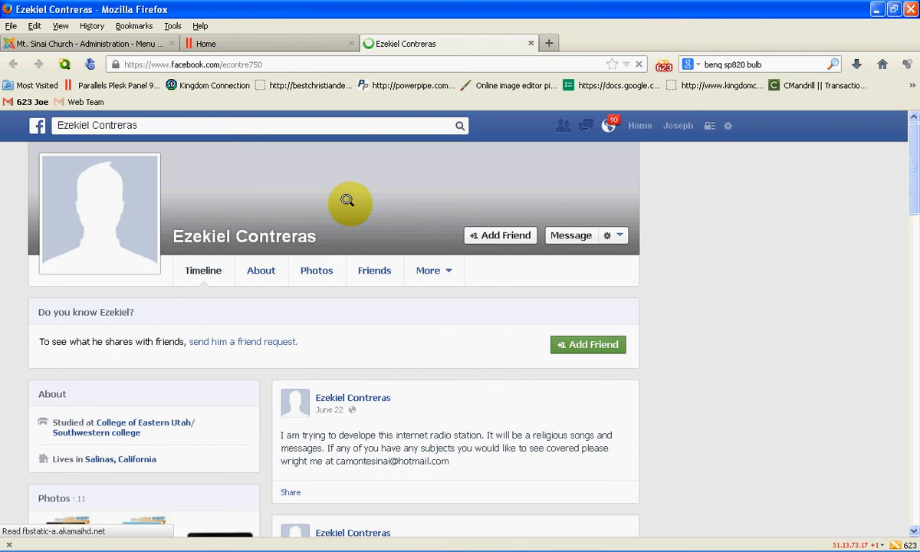
pyautogui.click(290, 42)
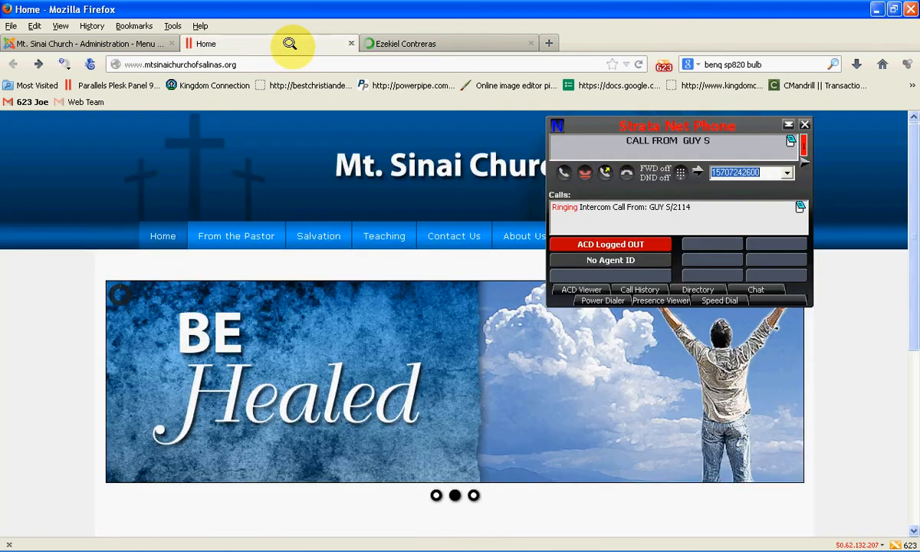
pyautogui.click(800, 120)
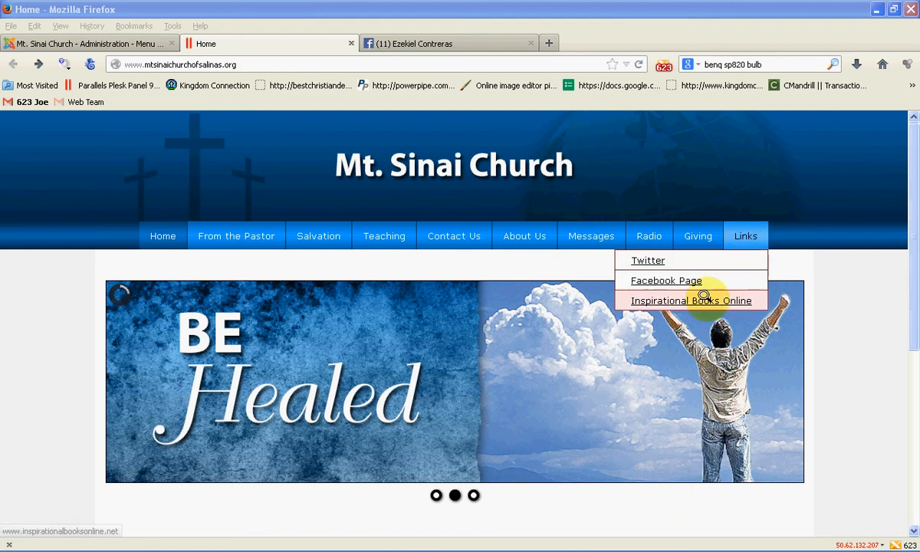
pyautogui.click(704, 299)
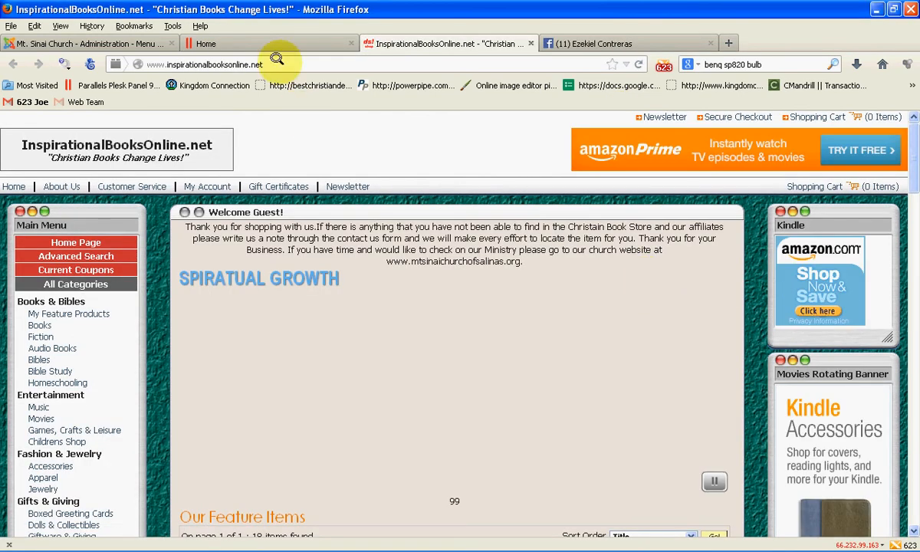
pyautogui.click(272, 43)
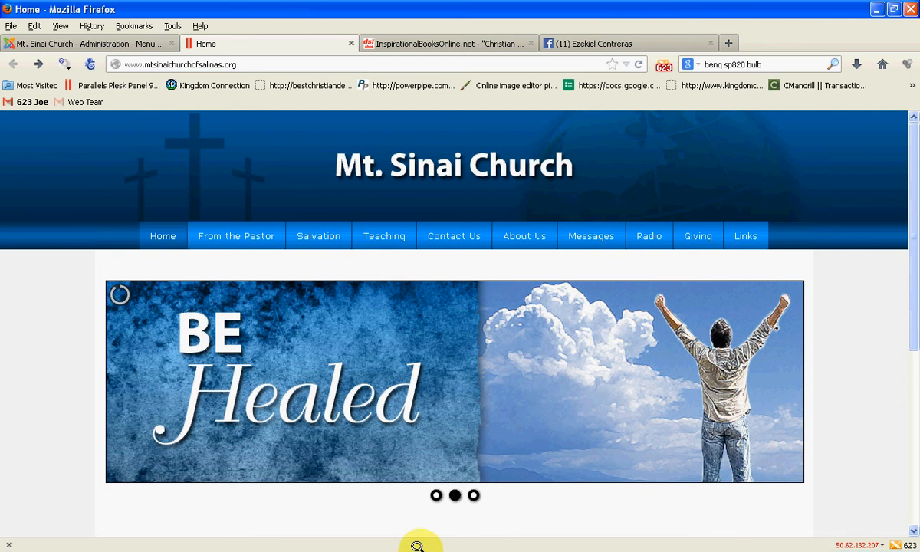
pyautogui.moveTo(418, 550)
pyautogui.click(535, 537)
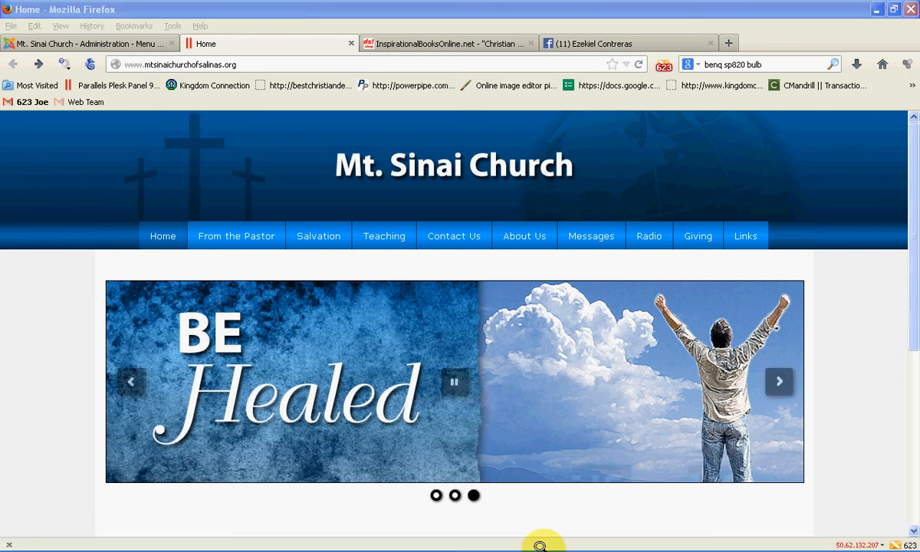